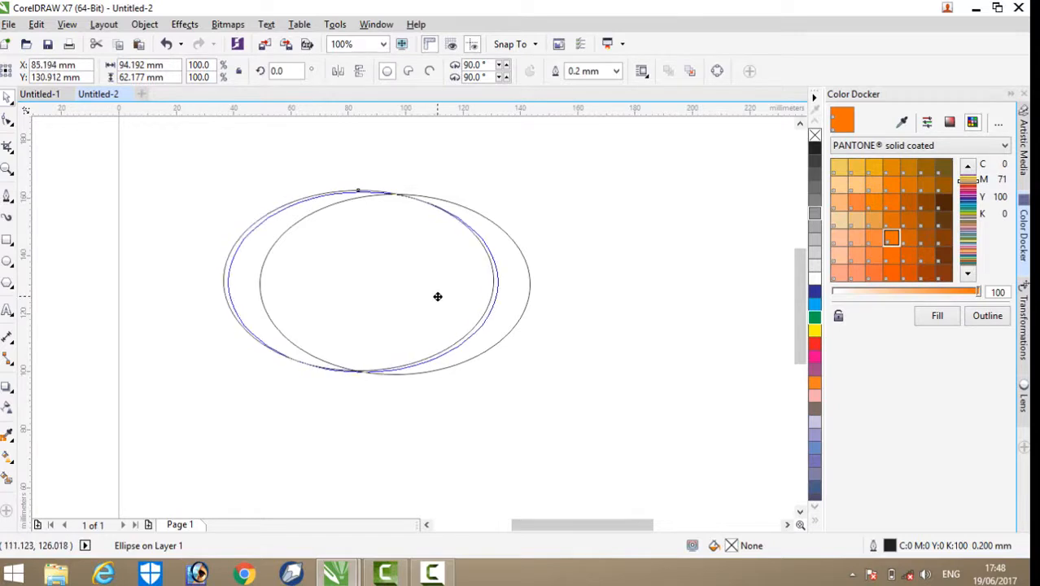
# Step: Scale the overlapping ellipse copy to 85.5%, about 80.5 × 53.2 mm, and position it inside the larger ellipse, nearer its left edge
pyautogui.moveTo(235, 192); pyautogui.dragTo(254, 204)
pyautogui.moveTo(253, 376); pyautogui.dragTo(215, 350)
pyautogui.scroll(2, 326, 238)
pyautogui.scroll(-1, 275, 244)
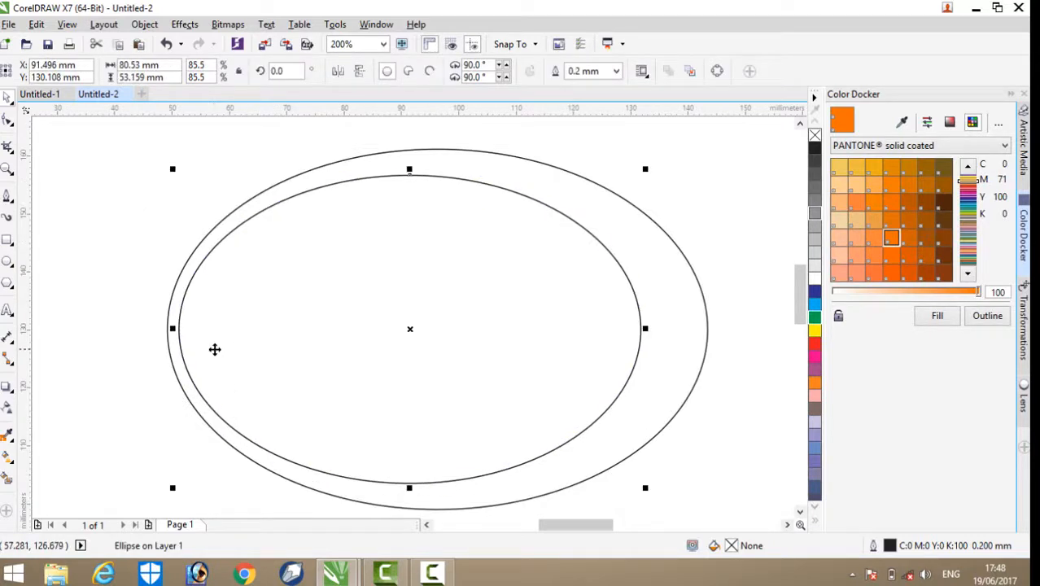
pyautogui.click(383, 302)
pyautogui.moveTo(221, 314); pyautogui.dragTo(229, 316)
pyautogui.click(117, 261)
pyautogui.scroll(-1, 298, 281)
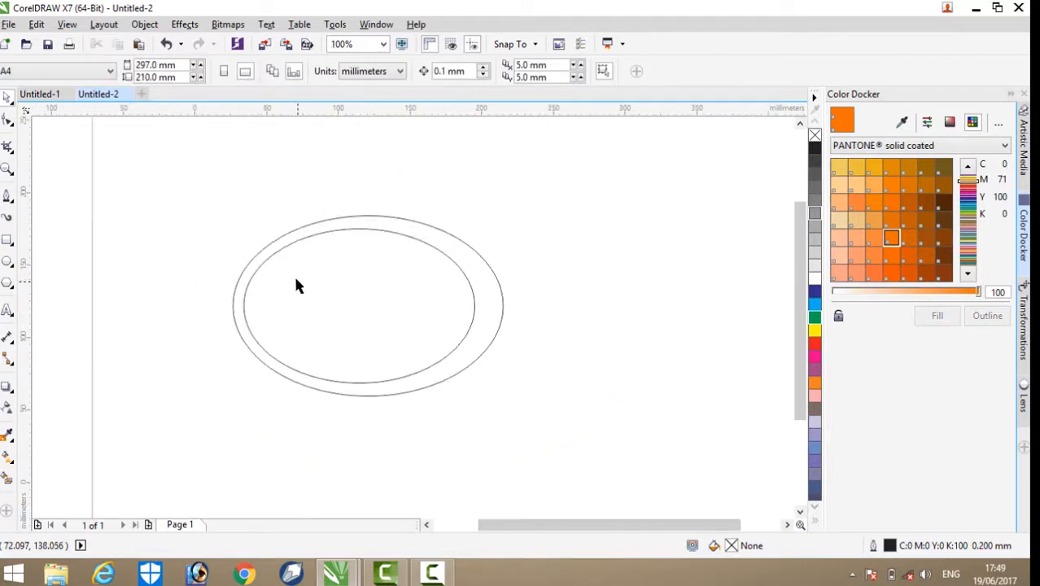
# Step: Stretch both ellipses upward together to an overall height of about 69 mm
pyautogui.scroll(-1, 297, 284)
pyautogui.moveTo(434, 370); pyautogui.dragTo(438, 427)
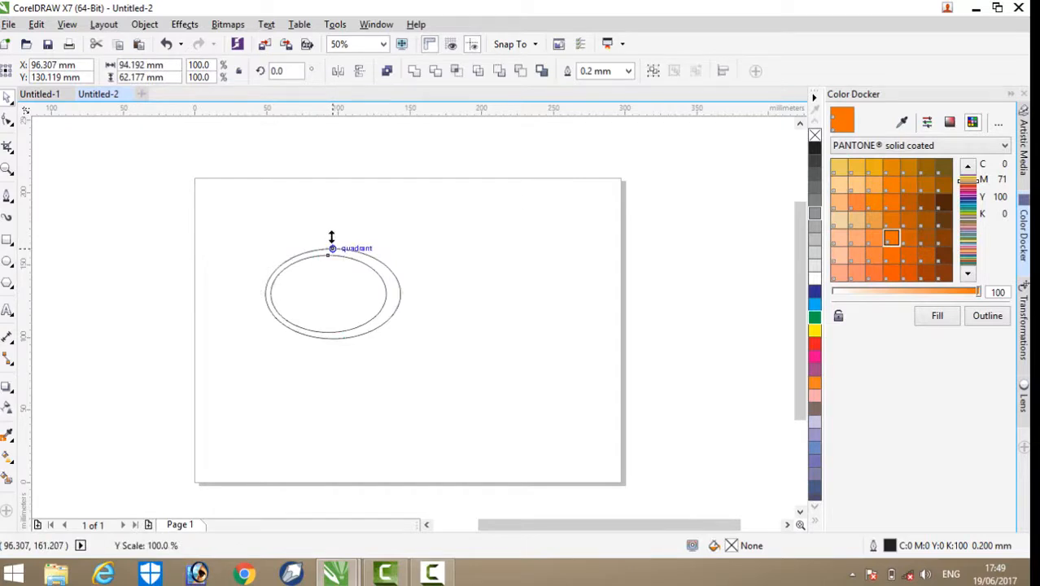
pyautogui.moveTo(331, 237); pyautogui.dragTo(334, 232)
pyautogui.click(427, 221)
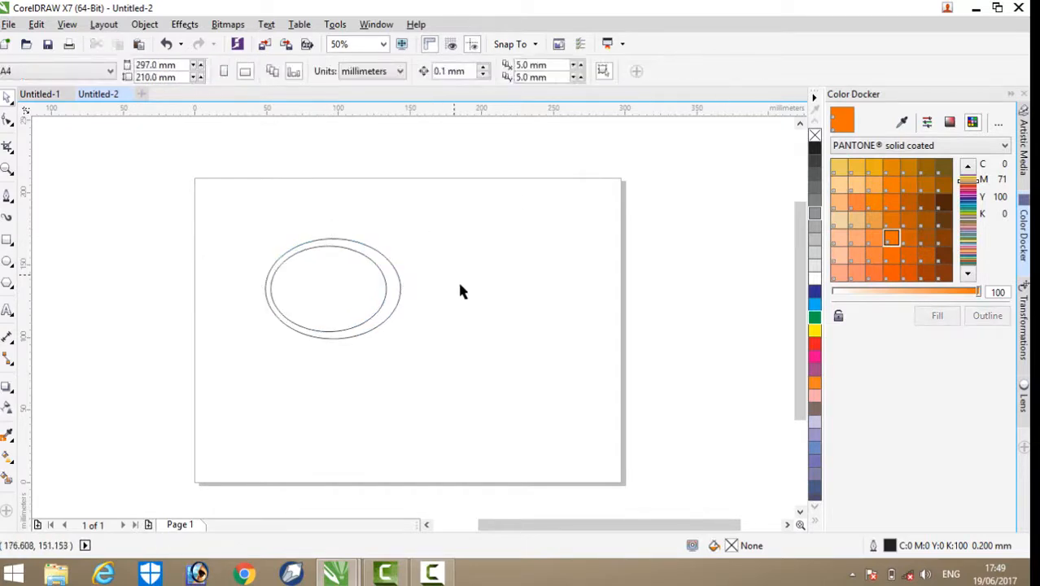
# Step: Smart-fill the area between the two ellipses and colour the resulting ring black
pyautogui.scroll(1, 335, 259)
pyautogui.scroll(1, 358, 264)
pyautogui.scroll(-1, 618, 254)
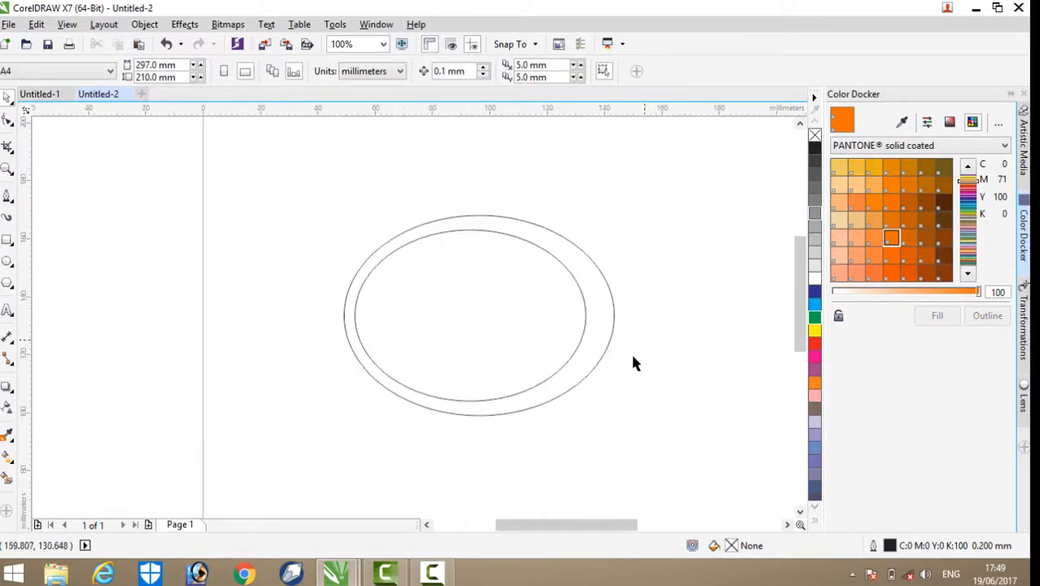
pyautogui.scroll(1, 668, 309)
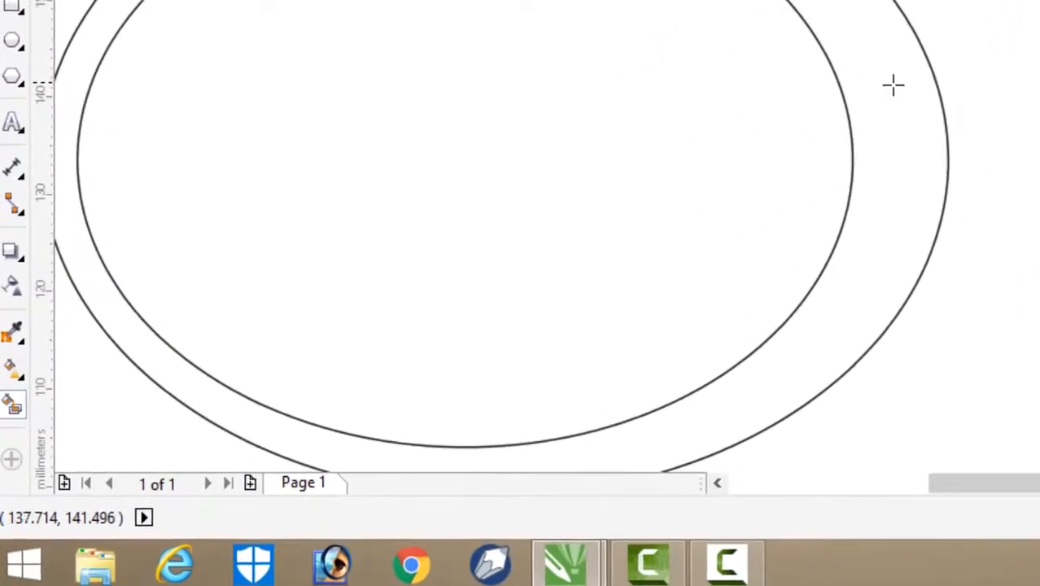
pyautogui.click(893, 84)
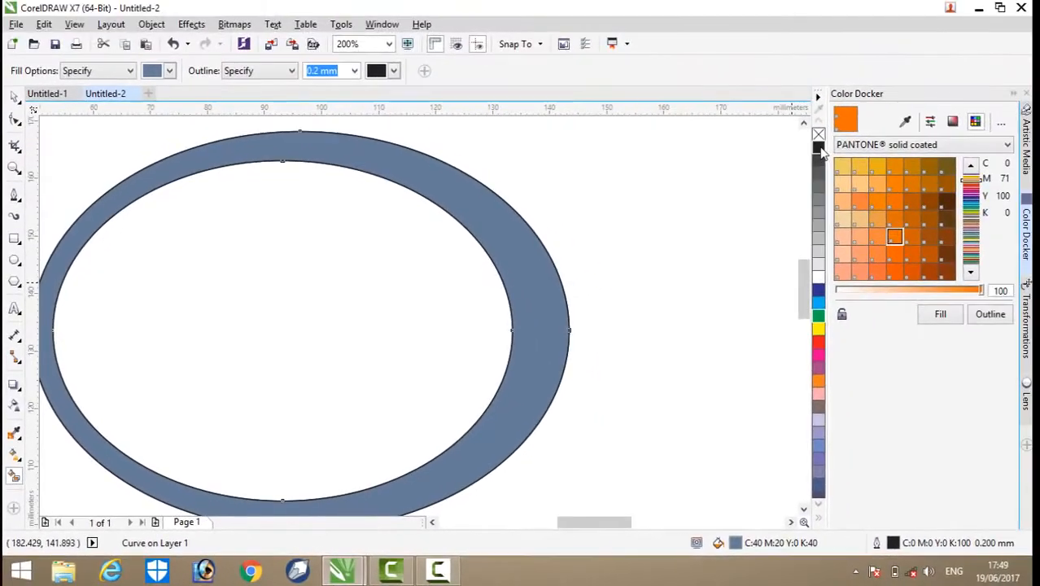
pyautogui.click(819, 147)
pyautogui.scroll(-2, 558, 242)
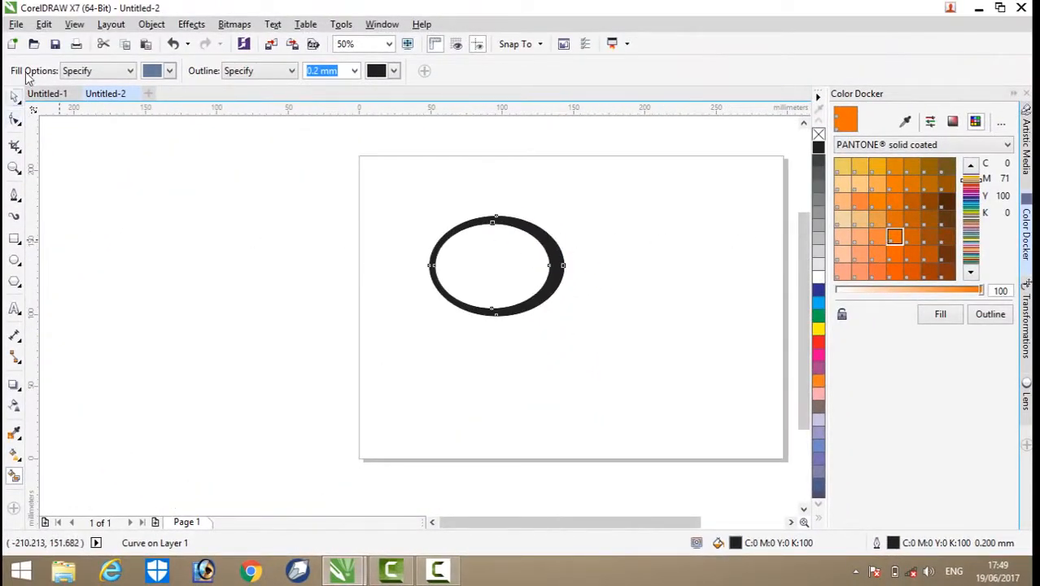
# Step: Group the black ring with the ellipses selected around it and set the group's outline to None
pyautogui.click(13, 98)
pyautogui.click(632, 214)
pyautogui.scroll(1, 632, 213)
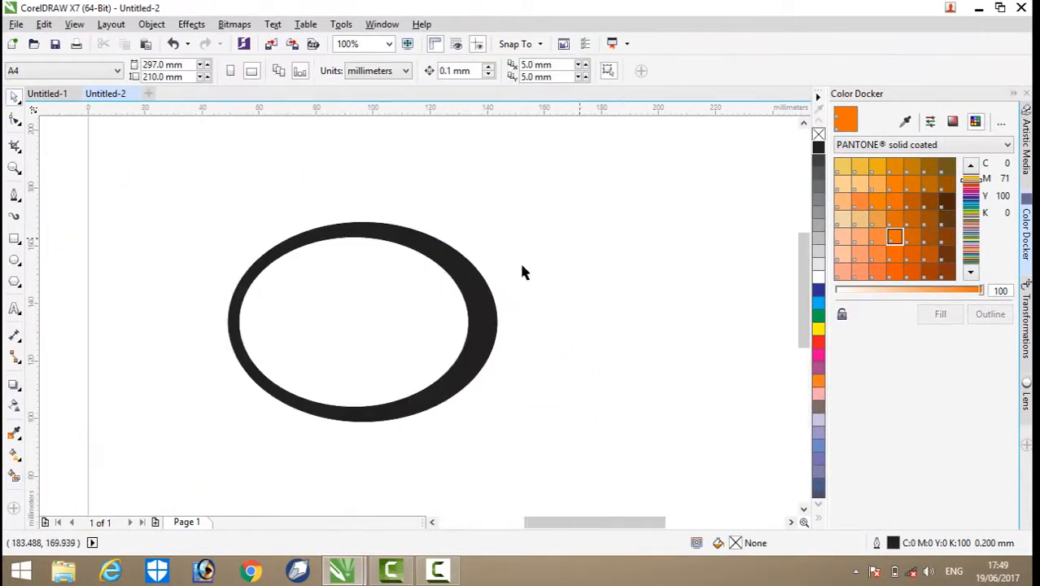
pyautogui.moveTo(119, 163); pyautogui.dragTo(550, 482)
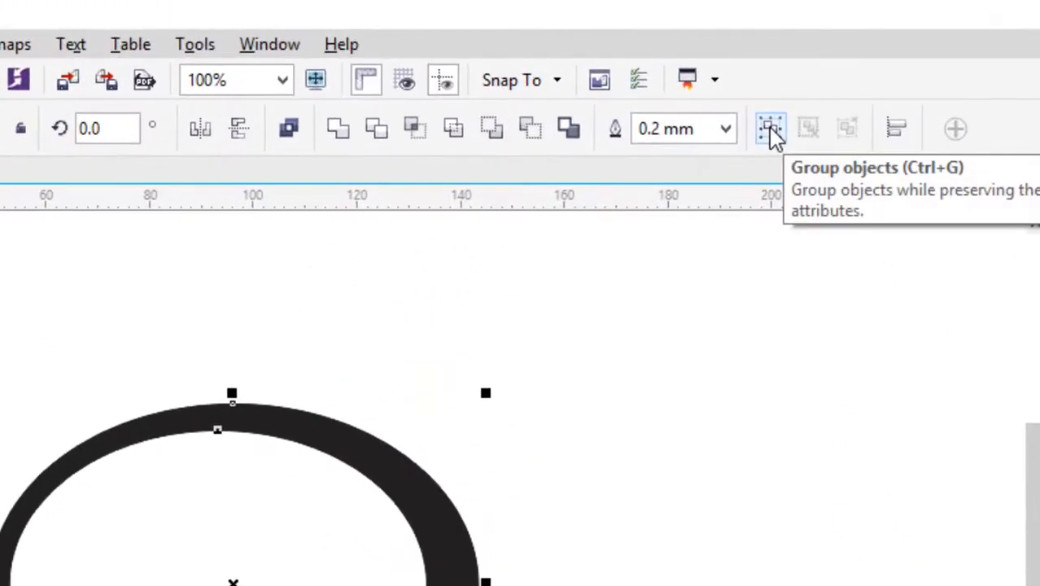
pyautogui.click(771, 130)
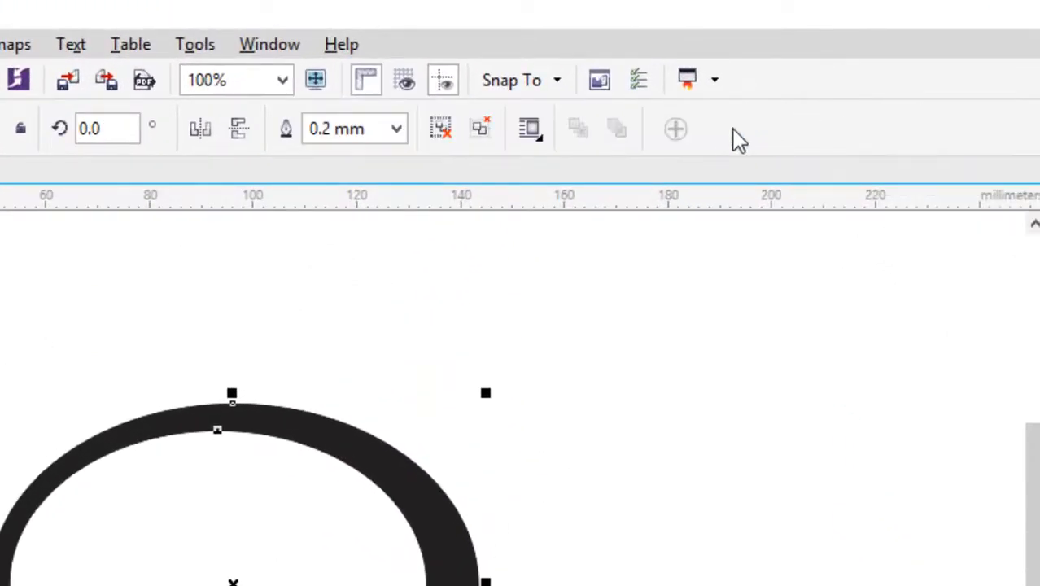
pyautogui.click(397, 131)
pyautogui.click(368, 158)
pyautogui.click(346, 506)
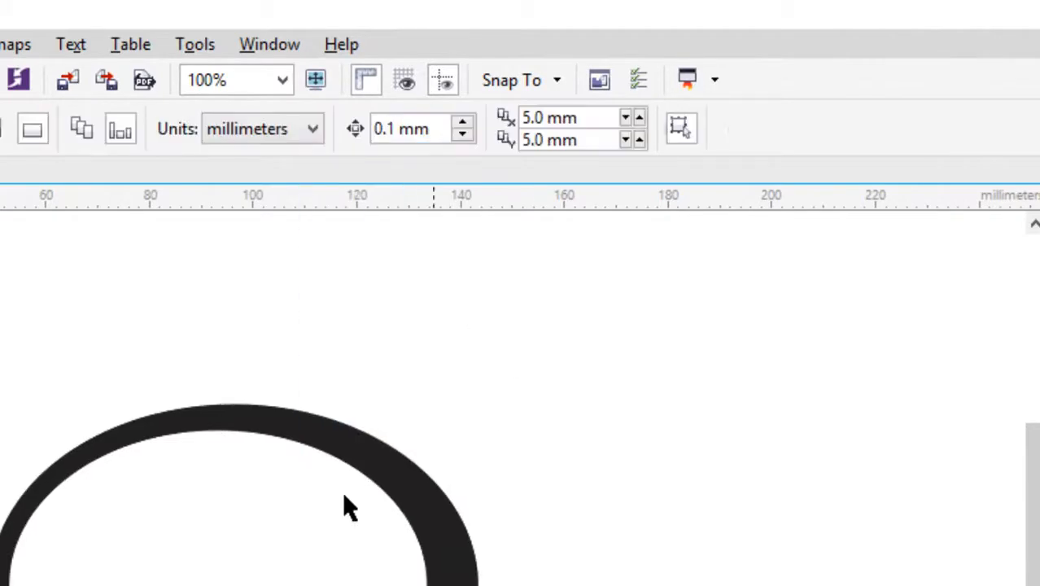
# Step: Reposition the black ring group and tilt it clockwise to a rotation of about 335°
pyautogui.click(305, 439)
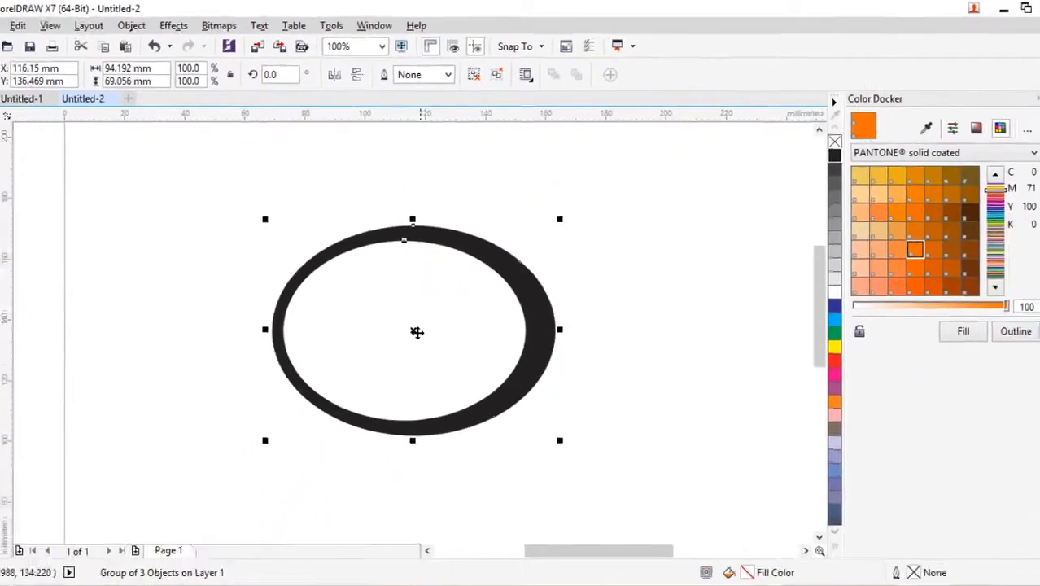
pyautogui.click(336, 576)
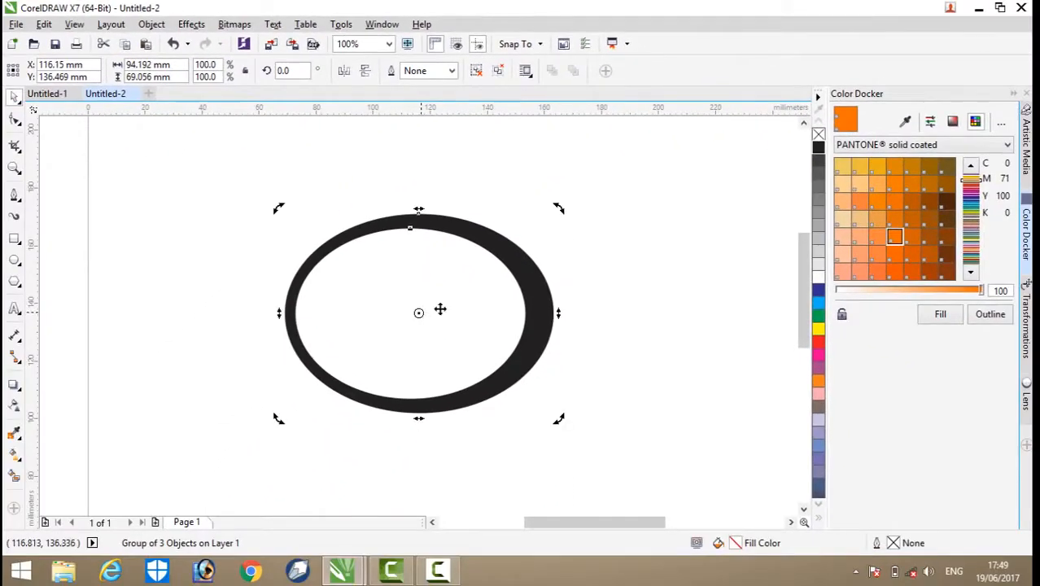
pyautogui.moveTo(582, 293); pyautogui.dragTo(582, 292)
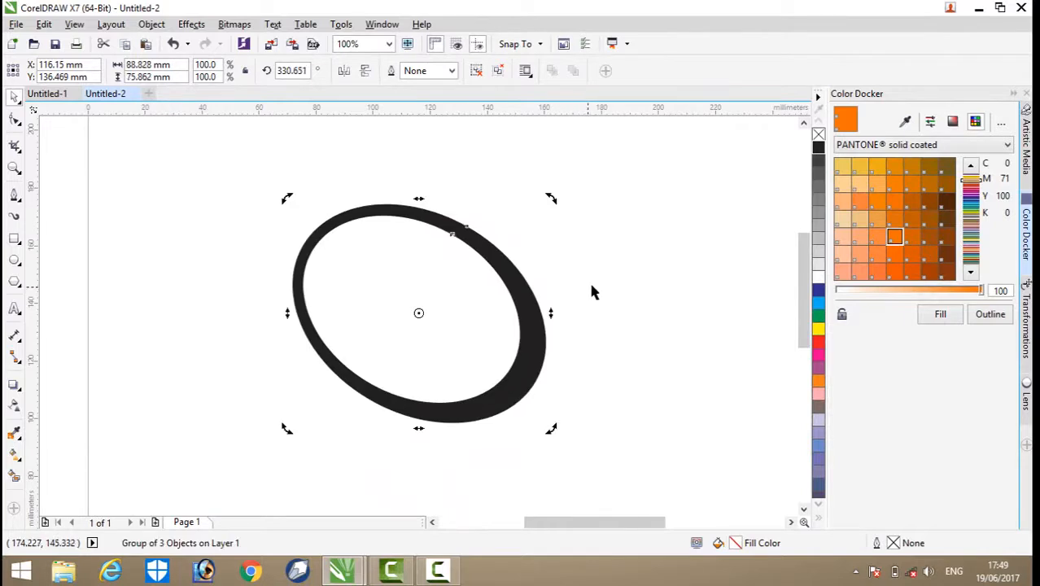
pyautogui.click(588, 279)
pyautogui.click(515, 280)
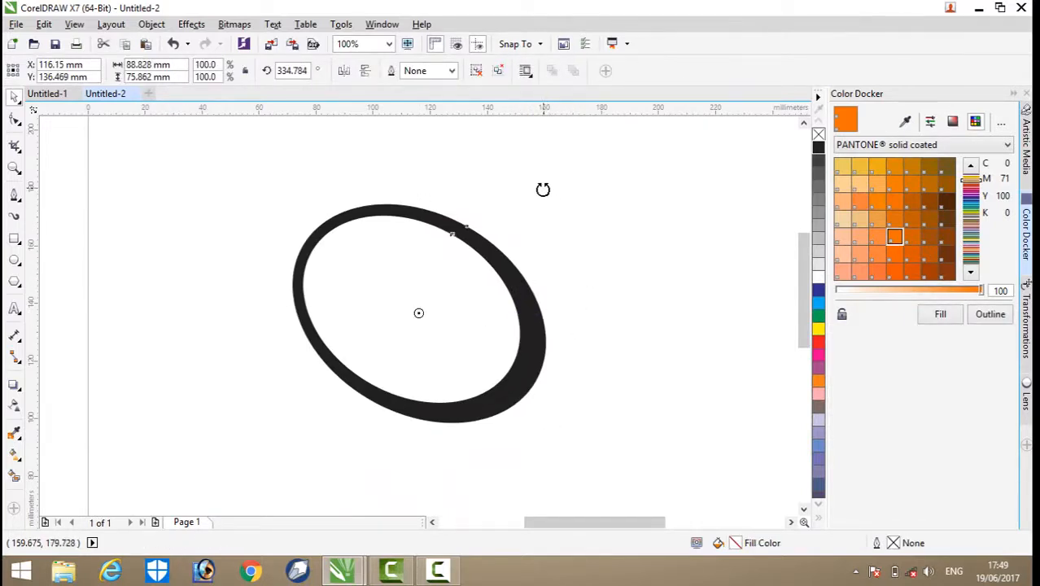
pyautogui.moveTo(543, 190); pyautogui.dragTo(553, 204)
pyautogui.click(566, 238)
pyautogui.moveTo(501, 252); pyautogui.dragTo(483, 244)
pyautogui.click(603, 249)
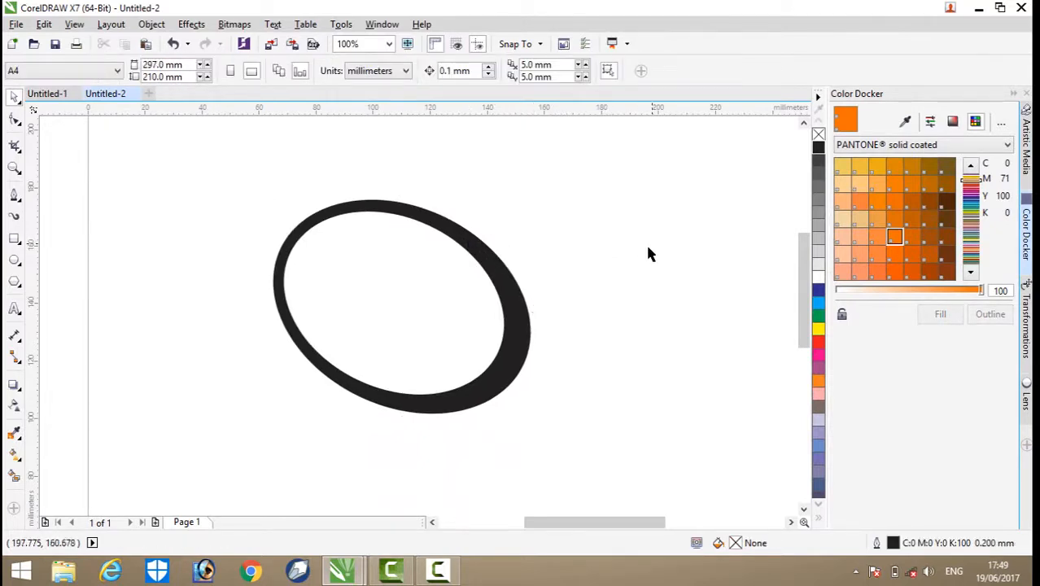
# Step: Scale the leftover unfilled ellipse to 44.3%, about 41.7 × 27.5 mm, and place it inside the ring's upper left area
pyautogui.click(342, 235)
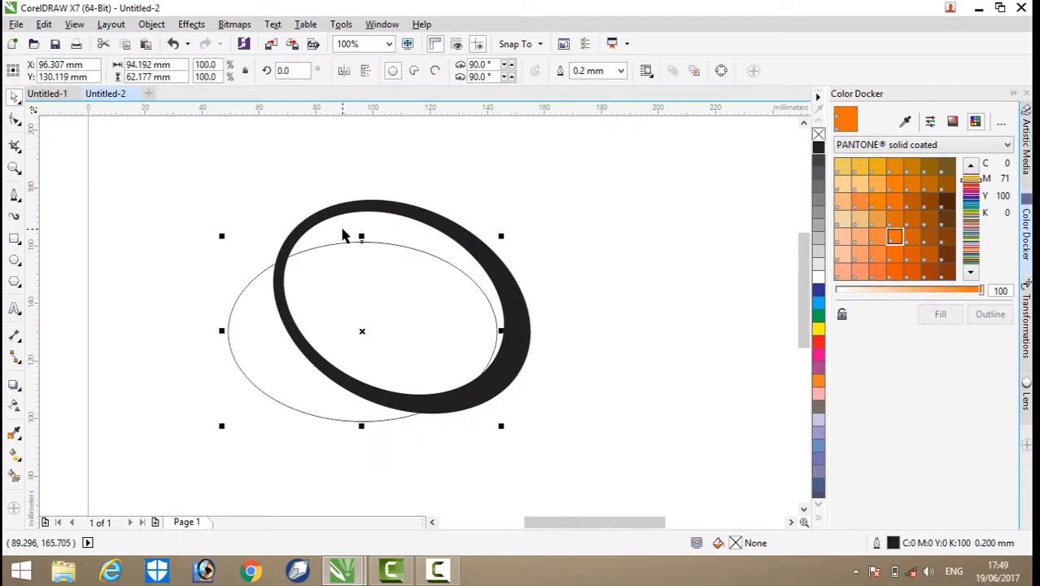
pyautogui.moveTo(337, 292); pyautogui.dragTo(584, 227)
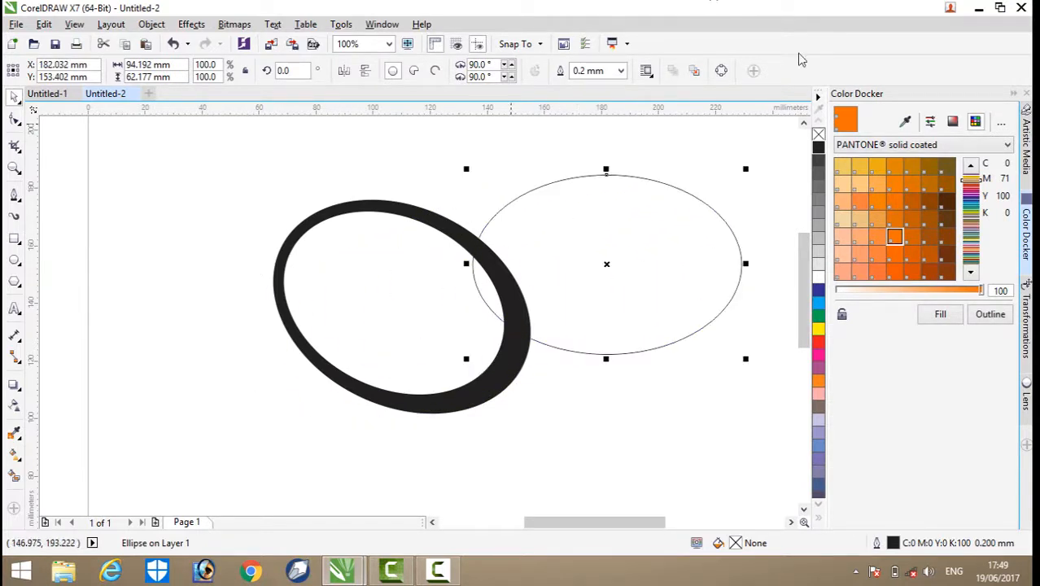
pyautogui.moveTo(745, 176); pyautogui.dragTo(692, 269)
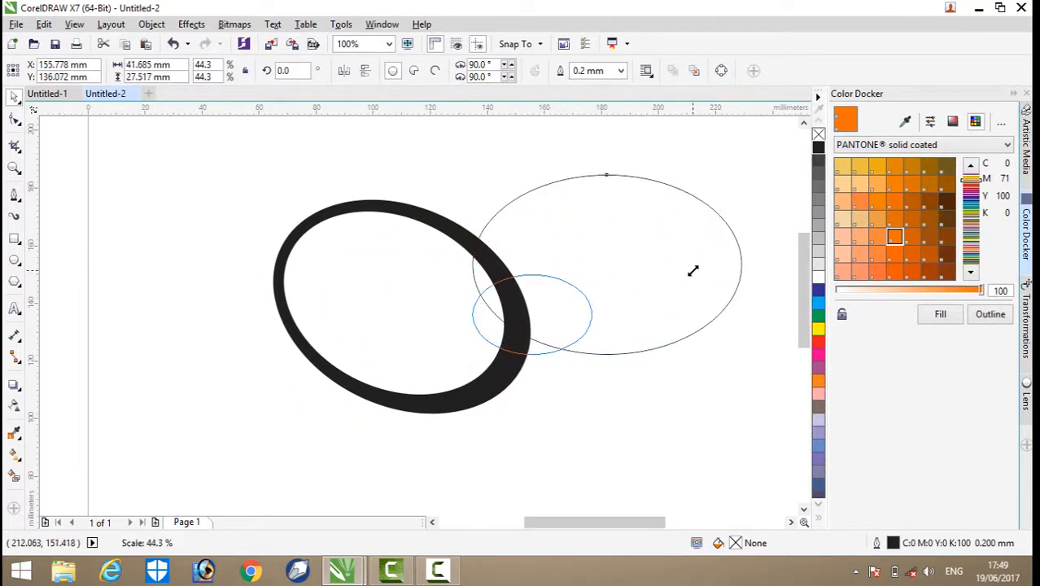
pyautogui.click(687, 316)
pyautogui.moveTo(573, 324); pyautogui.dragTo(402, 298)
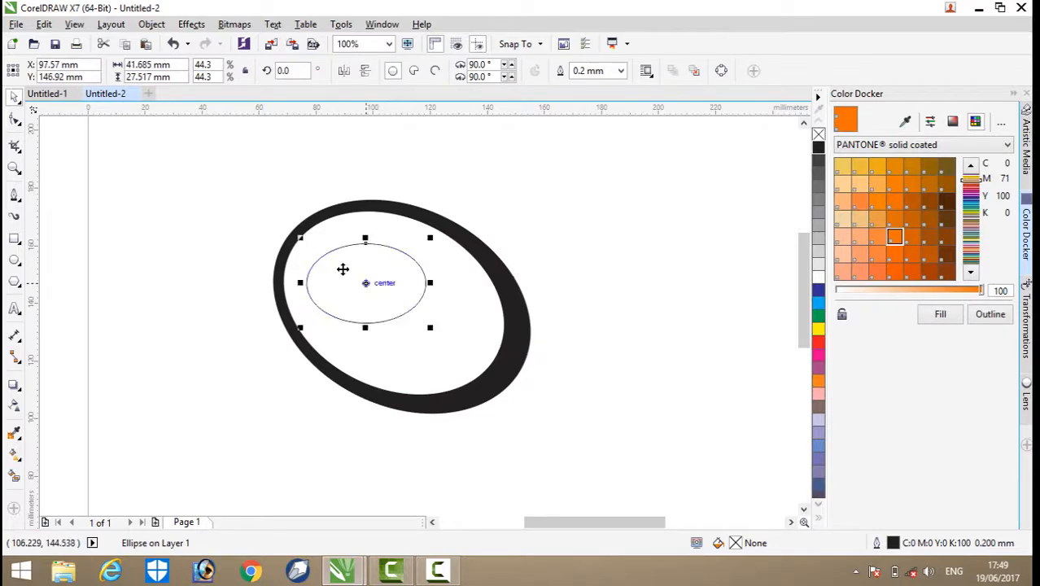
pyautogui.scroll(2, 360, 267)
pyautogui.scroll(-1, 372, 265)
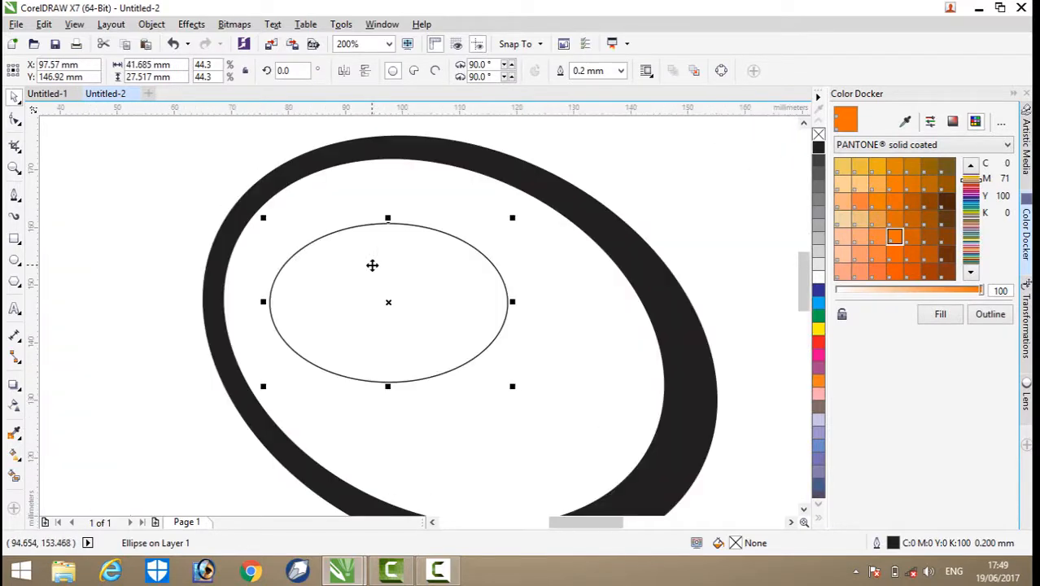
pyautogui.click(149, 259)
# Step: Smart-fill the small ellipse inside the ring, colour it PANTONE 1585 C, and nudge the filled shape slightly upward
pyautogui.click(444, 307)
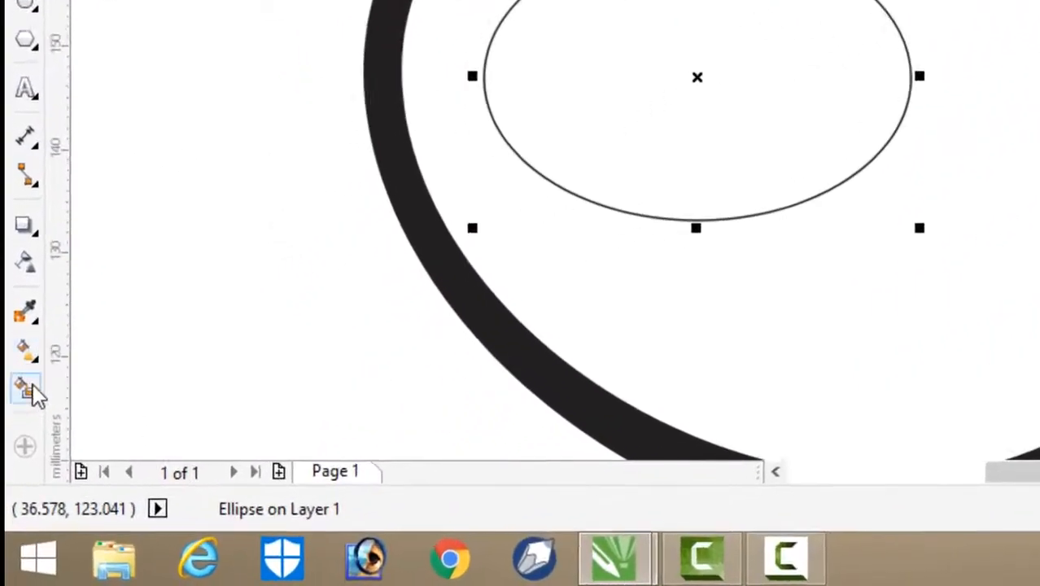
pyautogui.click(33, 386)
pyautogui.click(810, 50)
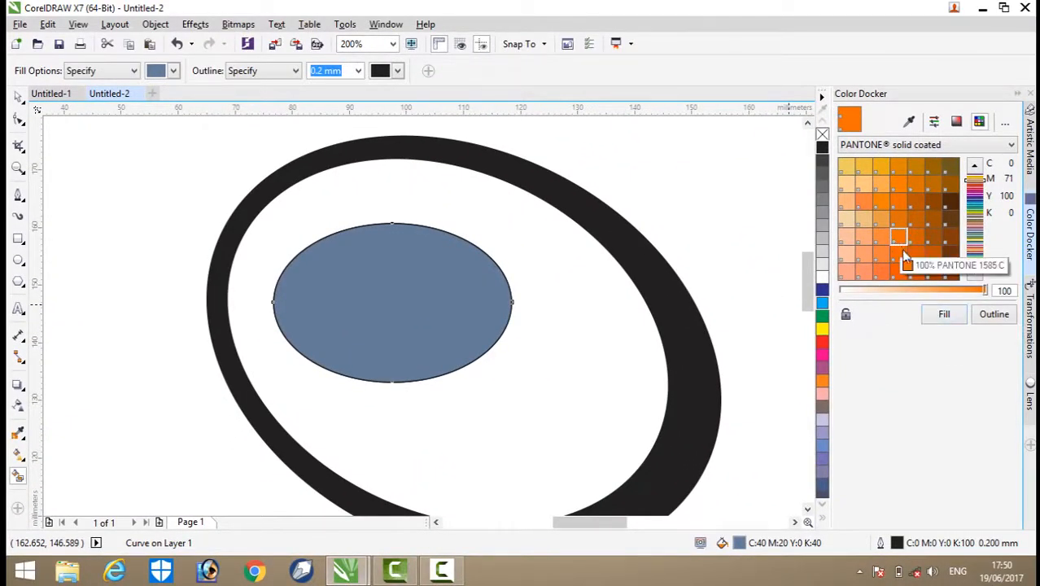
pyautogui.click(945, 317)
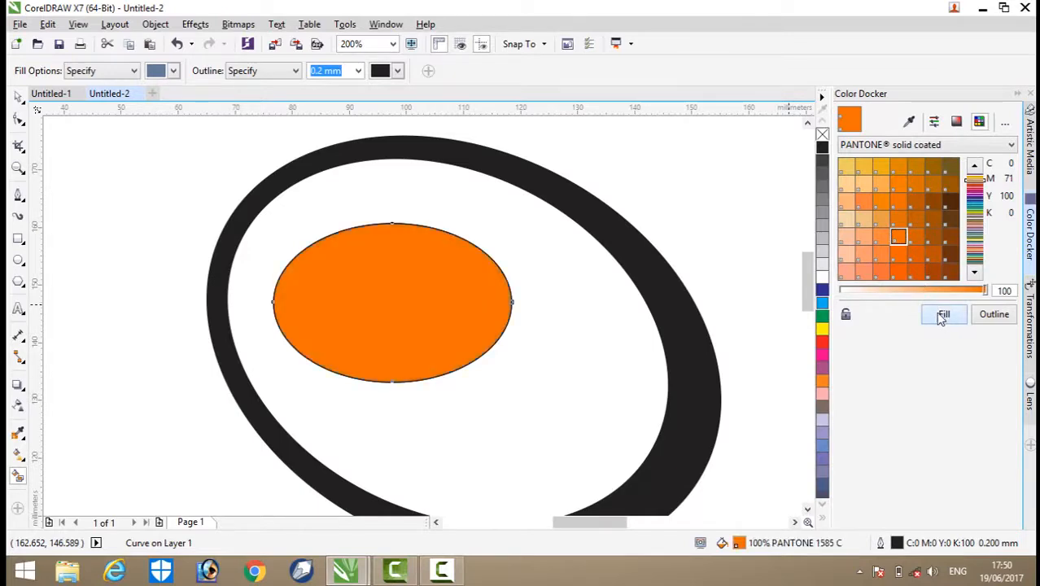
pyautogui.click(25, 97)
pyautogui.moveTo(422, 286); pyautogui.dragTo(424, 276)
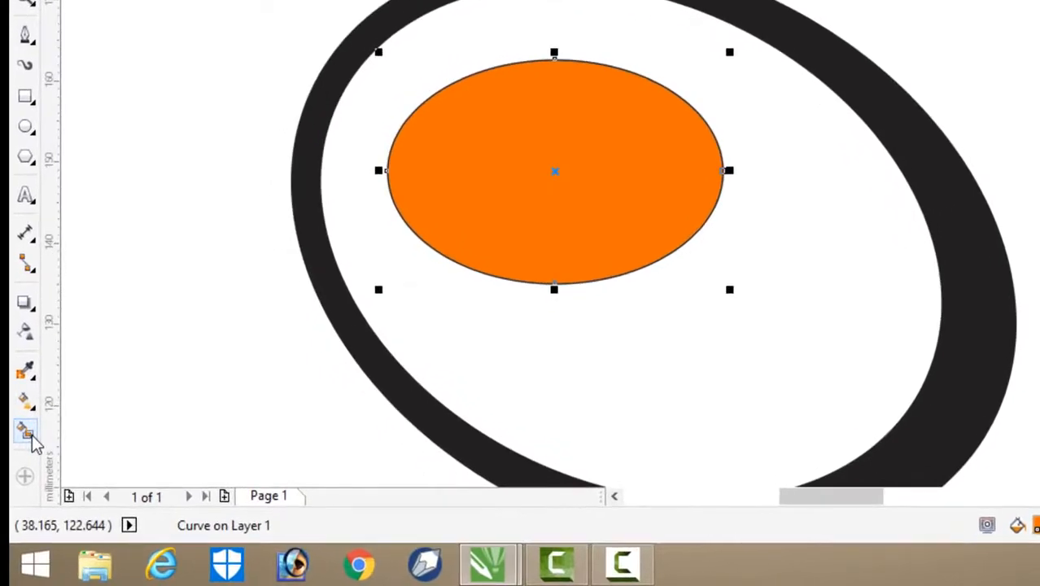
# Step: Apply an orange-to-white fountain fill to the small ellipse and make it rectangular
pyautogui.click(24, 401)
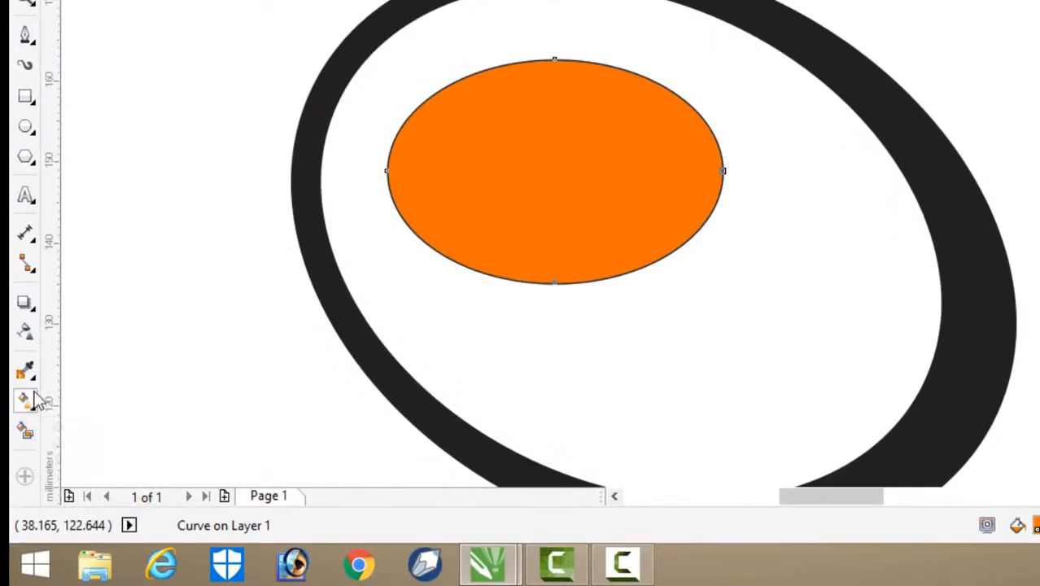
pyautogui.moveTo(576, 271); pyautogui.dragTo(518, 73)
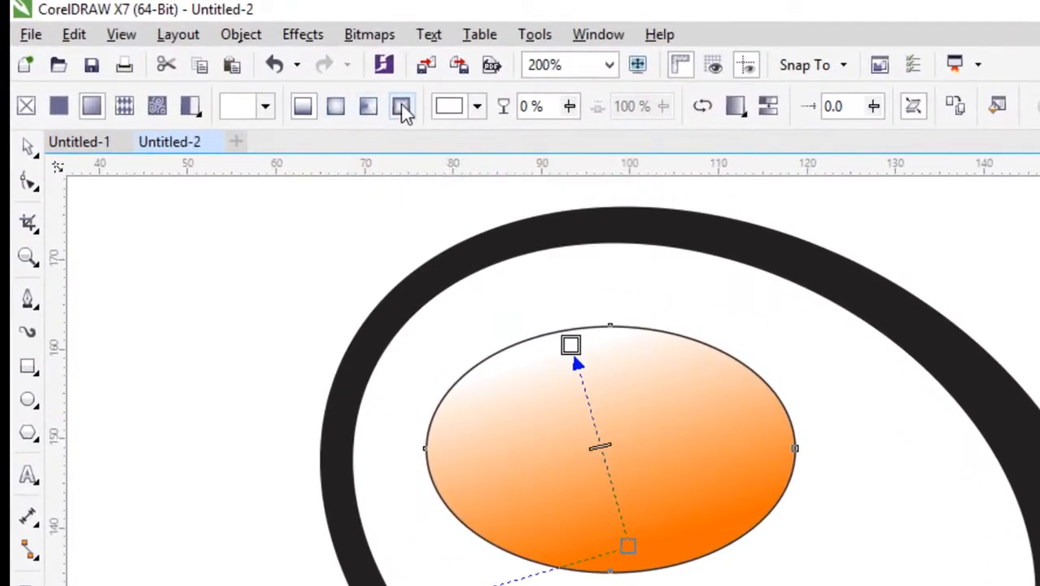
pyautogui.click(403, 106)
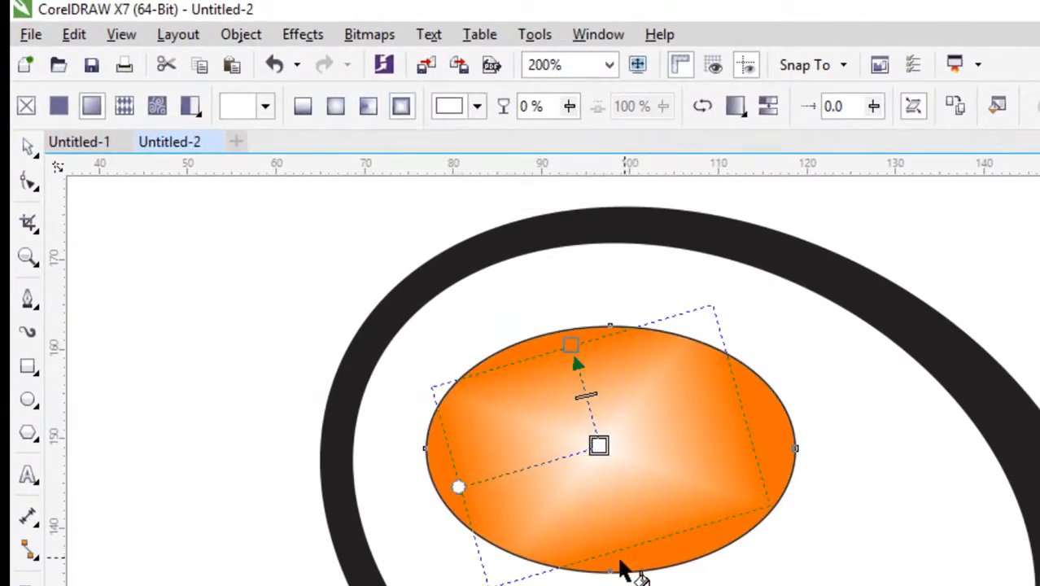
# Step: Adjust the rectangular gradient so its white centre sits in the ellipse's upper left area and orange fades in toward the lower edge
pyautogui.moveTo(573, 344); pyautogui.dragTo(636, 519)
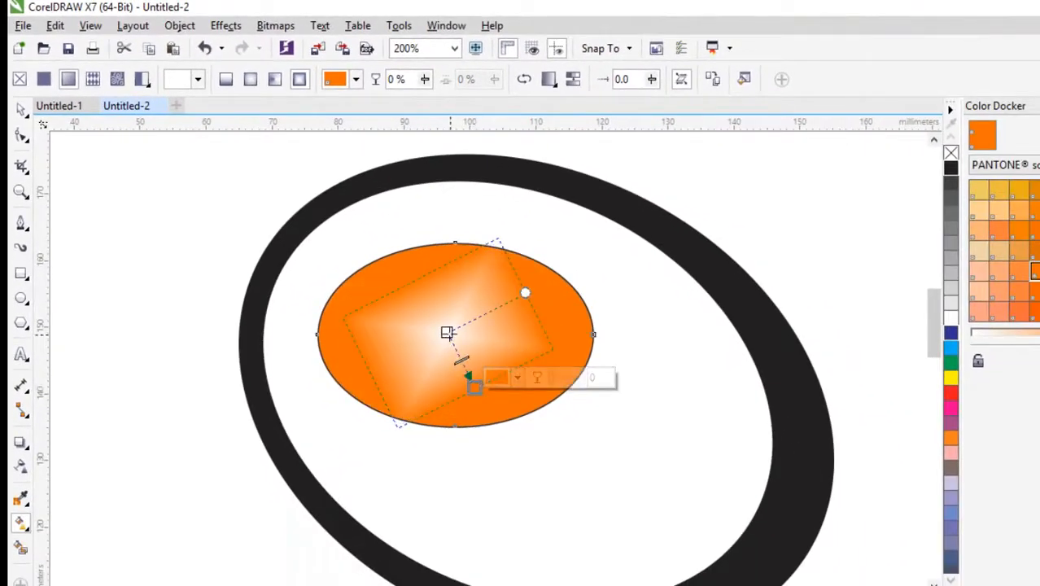
pyautogui.moveTo(447, 332); pyautogui.dragTo(428, 286)
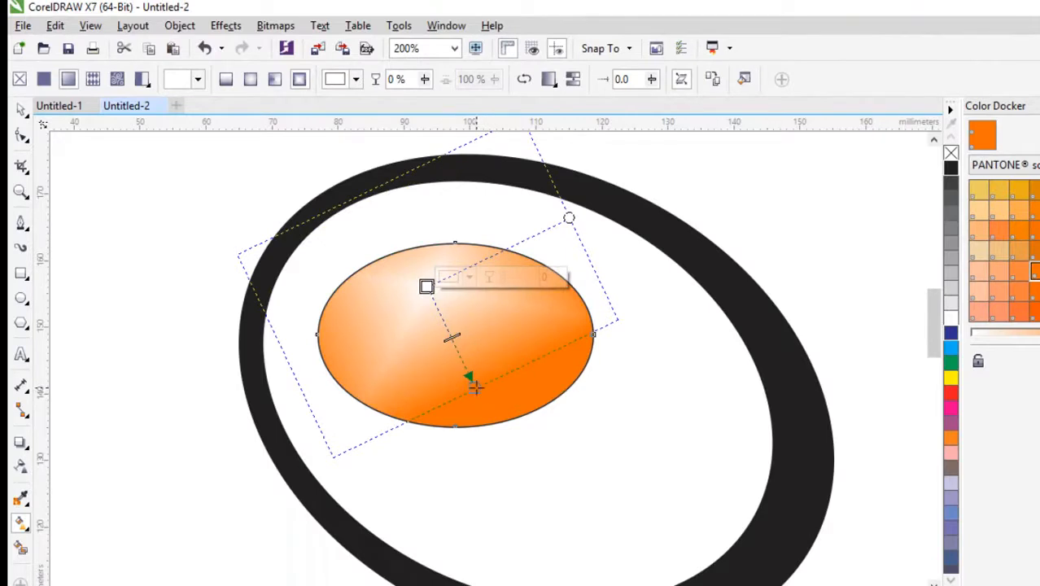
pyautogui.moveTo(476, 388); pyautogui.dragTo(466, 365)
pyautogui.moveTo(427, 287)
pyautogui.mouseDown()
pyautogui.moveTo(438, 304)
pyautogui.moveTo(411, 295)
pyautogui.moveTo(414, 315)
pyautogui.moveTo(421, 293)
pyautogui.mouseUp()
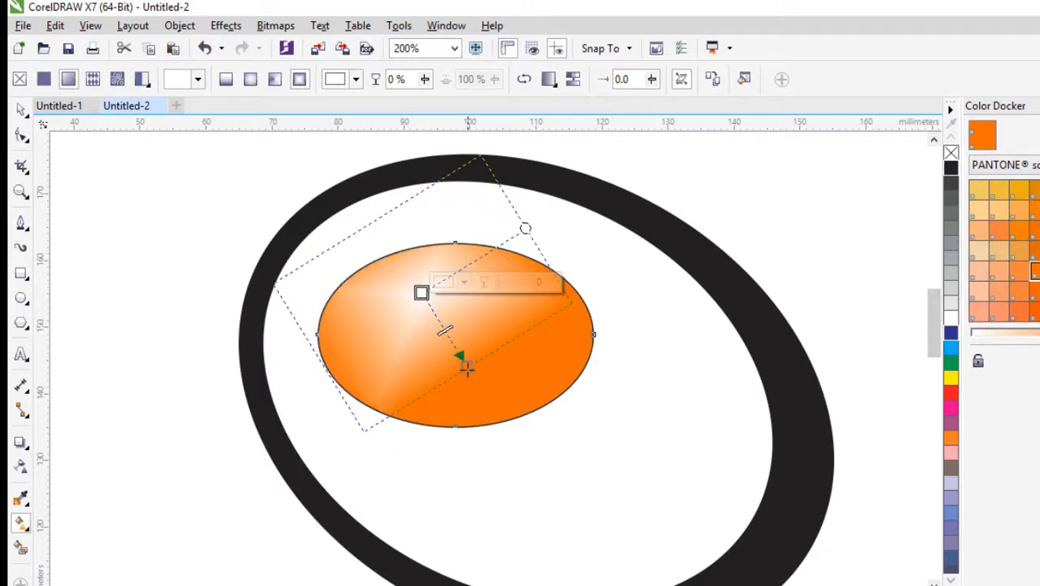
pyautogui.moveTo(467, 366); pyautogui.dragTo(460, 354)
pyautogui.moveTo(420, 292); pyautogui.dragTo(420, 287)
pyautogui.moveTo(460, 354); pyautogui.dragTo(456, 359)
pyautogui.moveTo(421, 288)
pyautogui.mouseDown()
pyautogui.moveTo(426, 298)
pyautogui.moveTo(425, 286)
pyautogui.mouseUp()
pyautogui.moveTo(456, 361); pyautogui.dragTo(460, 368)
pyautogui.moveTo(428, 292); pyautogui.dragTo(429, 293)
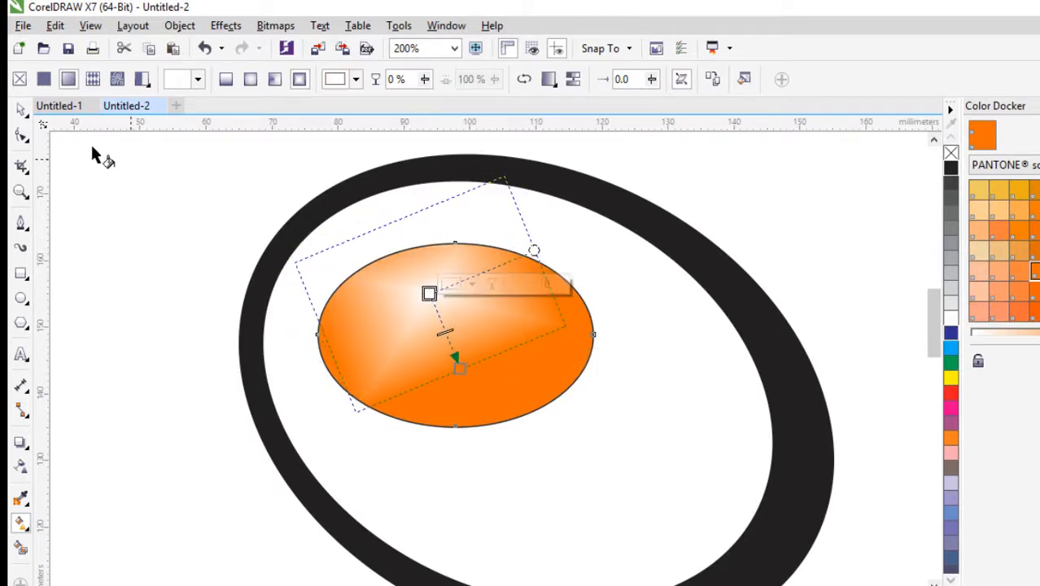
pyautogui.click(22, 112)
pyautogui.click(144, 199)
pyautogui.scroll(-1, 294, 244)
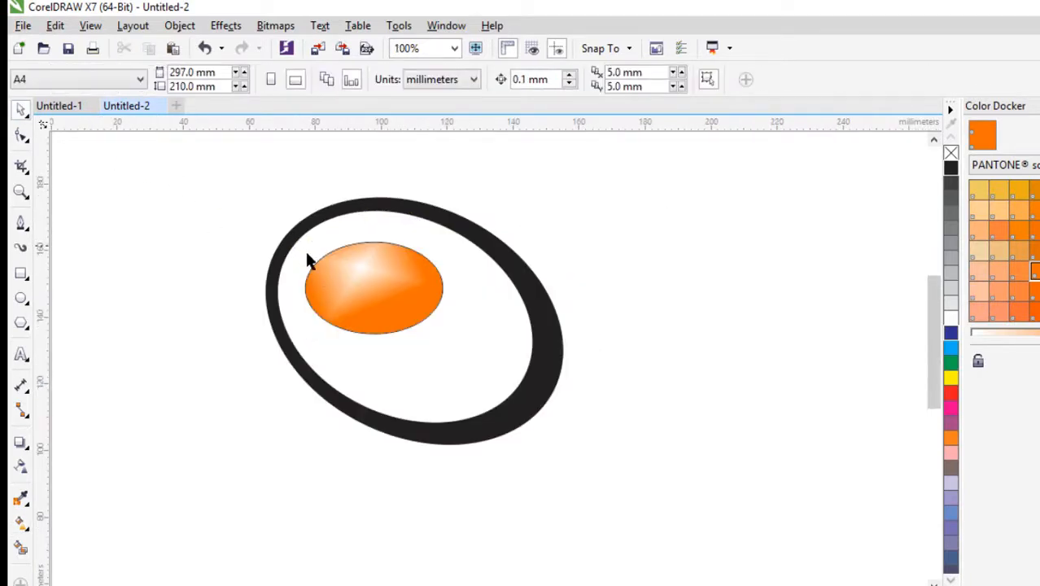
# Step: Shrink the orange gradient ellipse to about 37.9 × 24 mm and move it outside the ring, above and to its right
pyautogui.scroll(1, 316, 267)
pyautogui.click(316, 275)
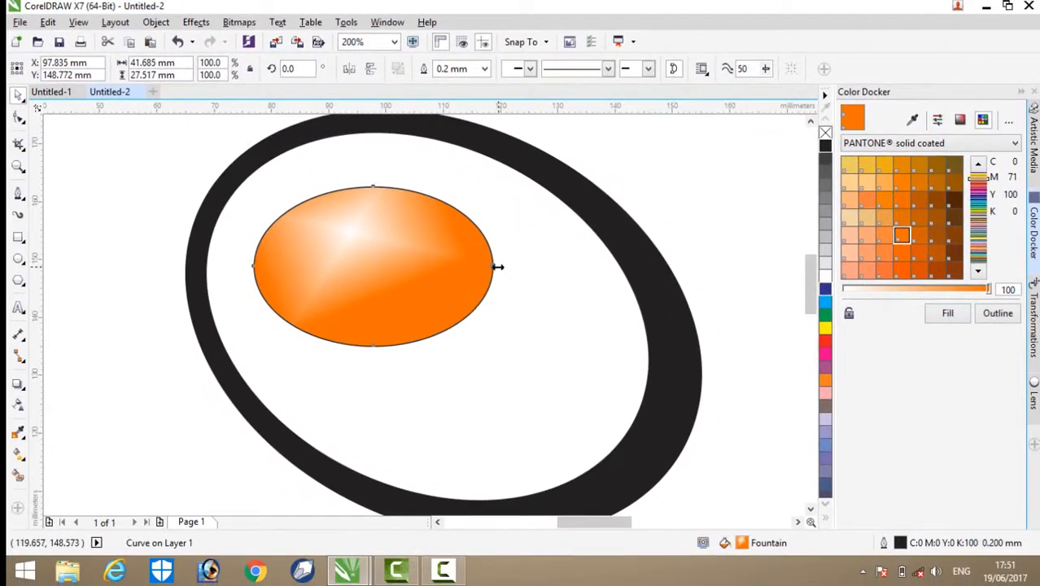
pyautogui.moveTo(498, 266); pyautogui.dragTo(472, 266)
pyautogui.moveTo(363, 181); pyautogui.dragTo(362, 201)
pyautogui.click(515, 243)
pyautogui.moveTo(389, 271); pyautogui.dragTo(556, 192)
pyautogui.scroll(-1, 395, 270)
pyautogui.click(648, 267)
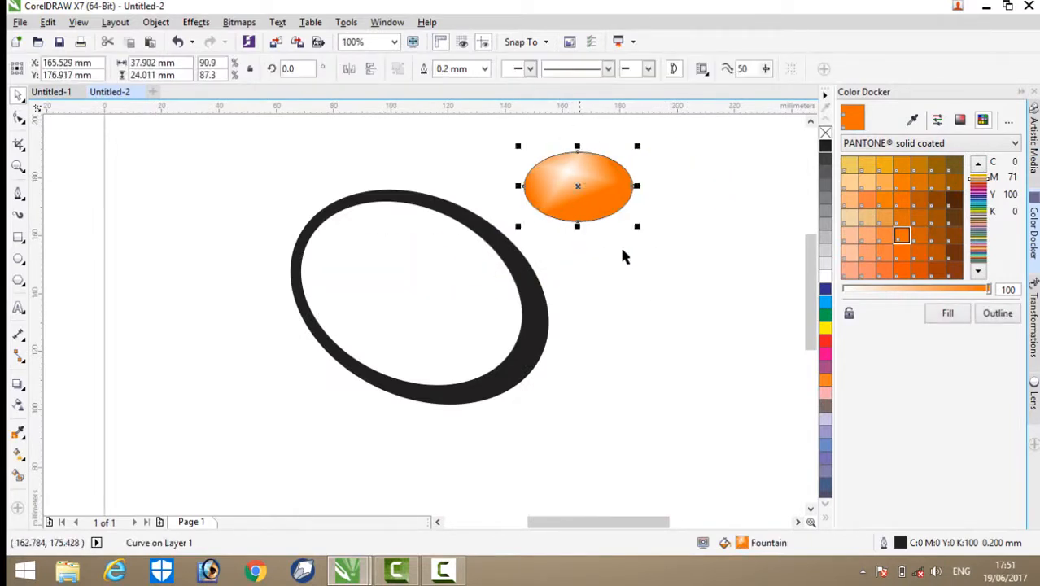
# Step: Move the tilted black ring to the left, farther away from the orange gradient ellipse
pyautogui.click(478, 284)
pyautogui.moveTo(458, 202); pyautogui.dragTo(363, 207)
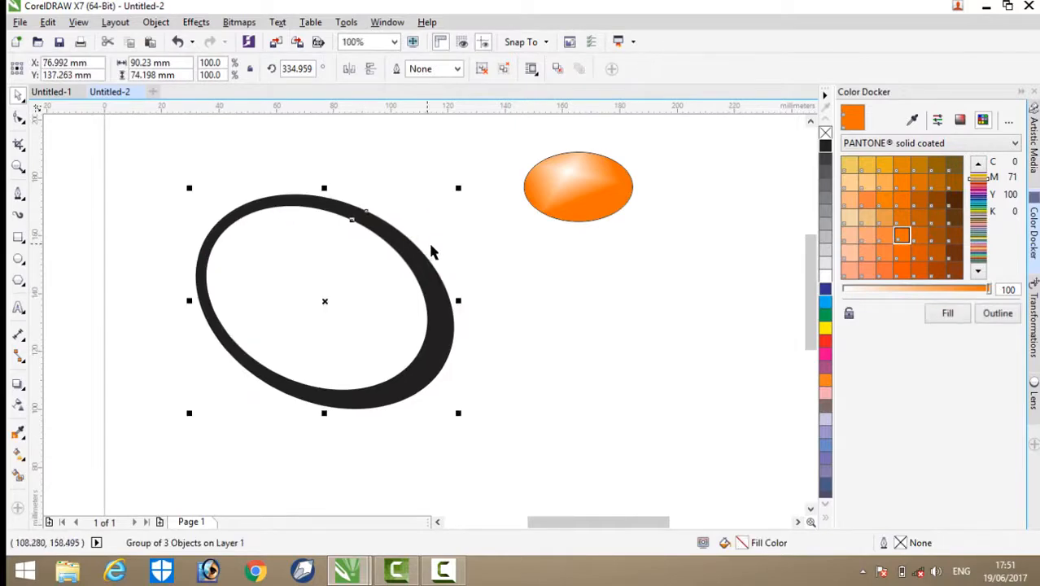
pyautogui.click(358, 311)
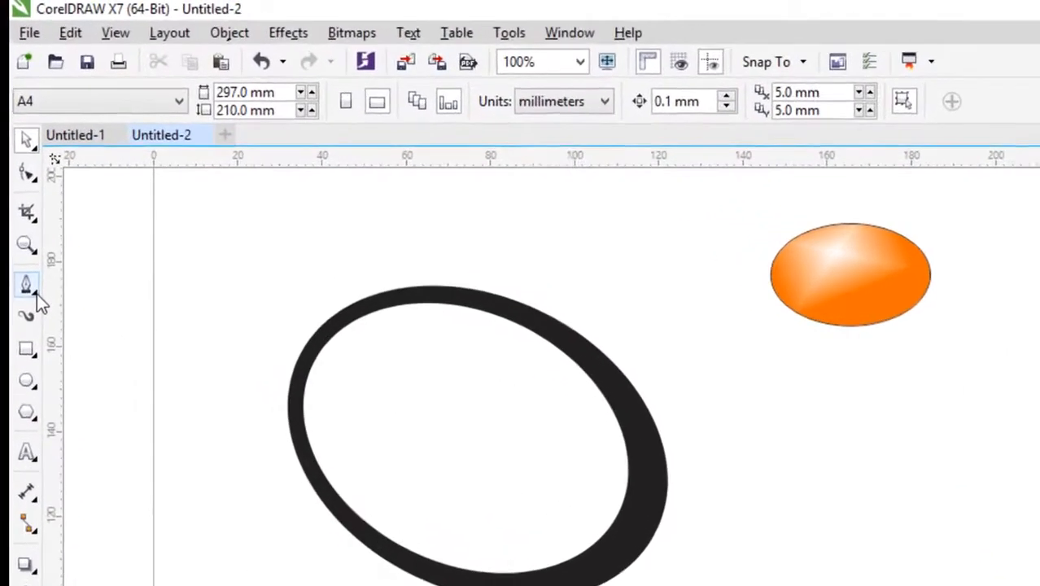
# Step: Draw a closed straight-sided outline with the Pen tool around the ring's upper-left half, with one edge cutting diagonally across the ring
pyautogui.click(19, 311)
pyautogui.click(110, 388)
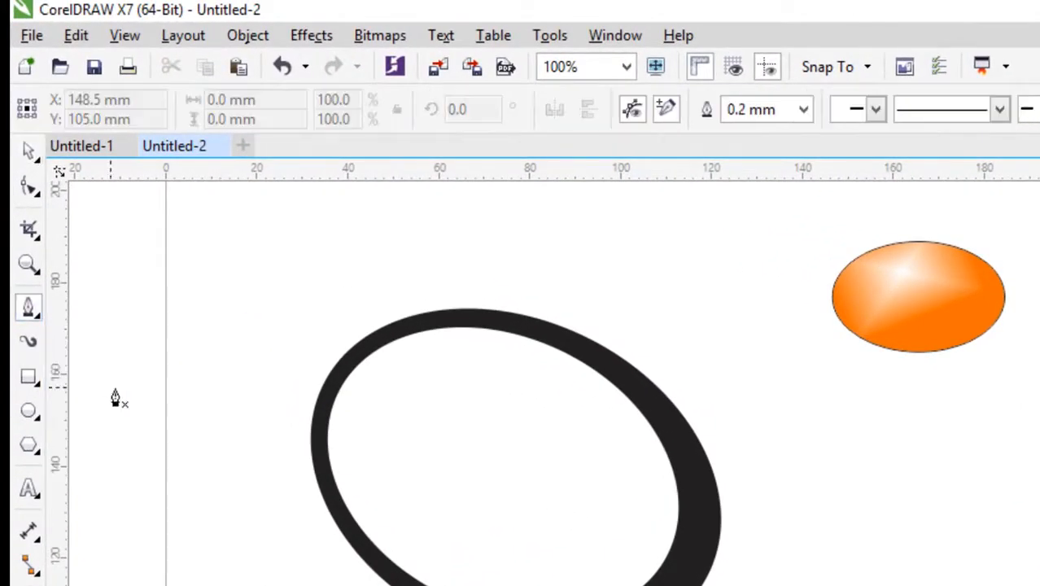
pyautogui.click(267, 585)
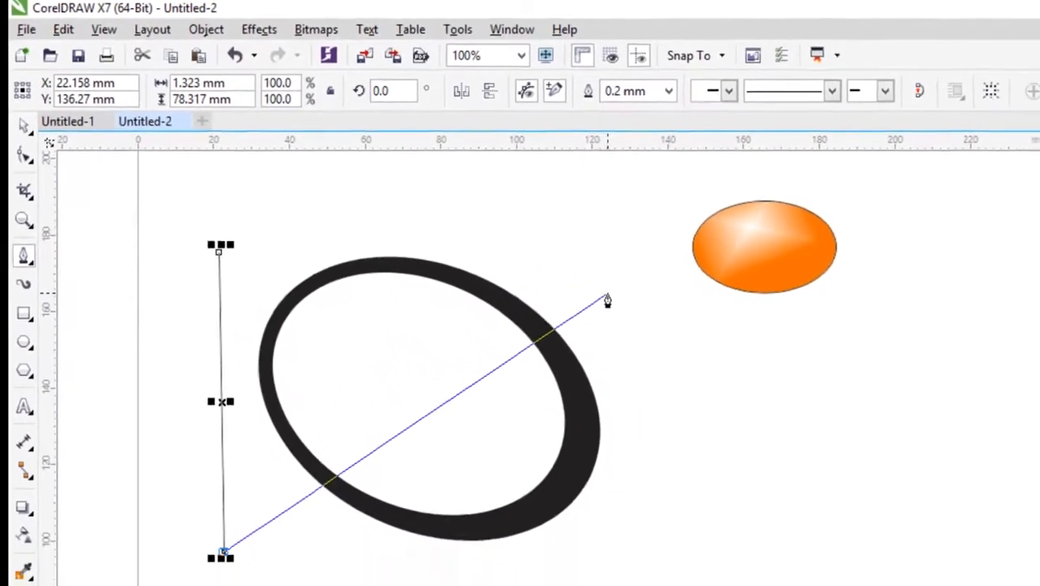
pyautogui.click(565, 253)
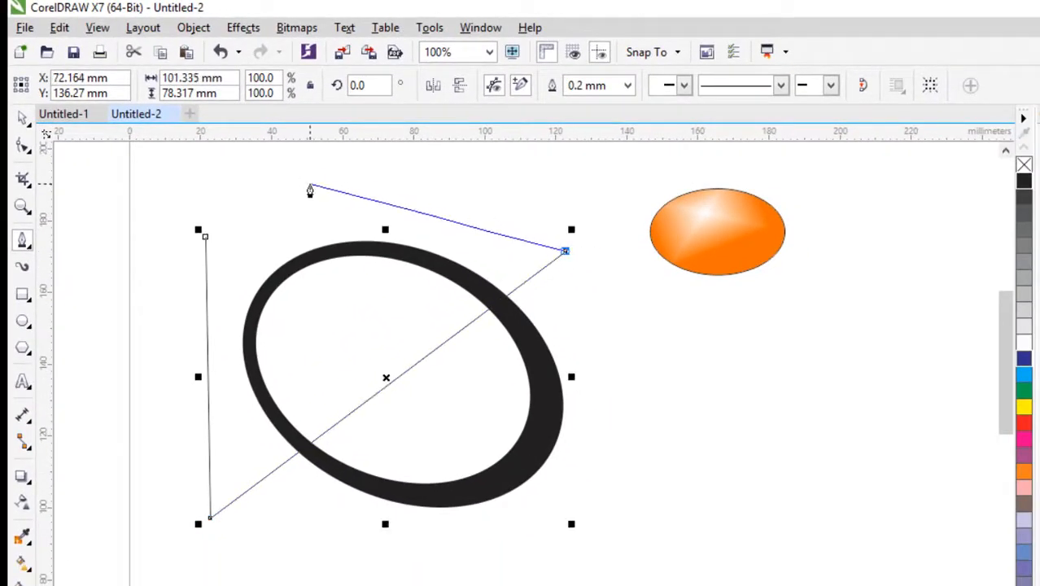
pyautogui.click(310, 183)
pyautogui.click(206, 238)
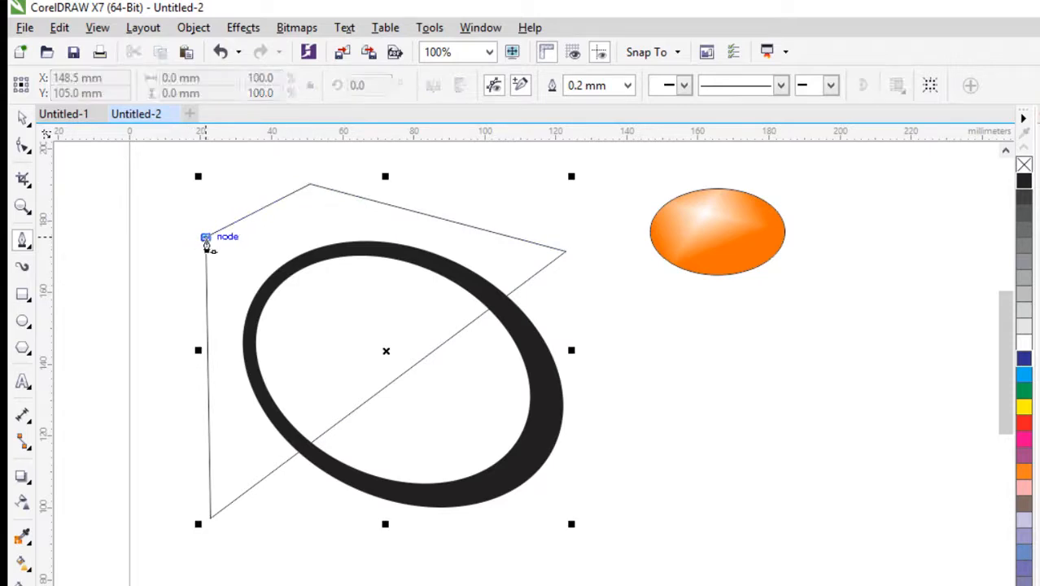
pyautogui.click(114, 216)
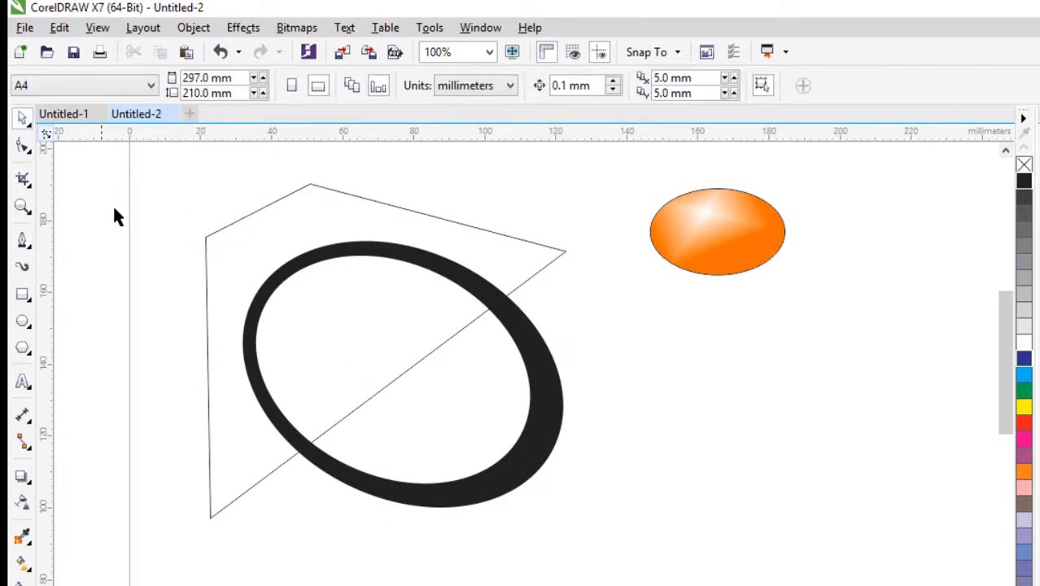
# Step: Intersect the pen-drawn outline with the black ring, and move the outline away to the ring's right
pyautogui.click(240, 241)
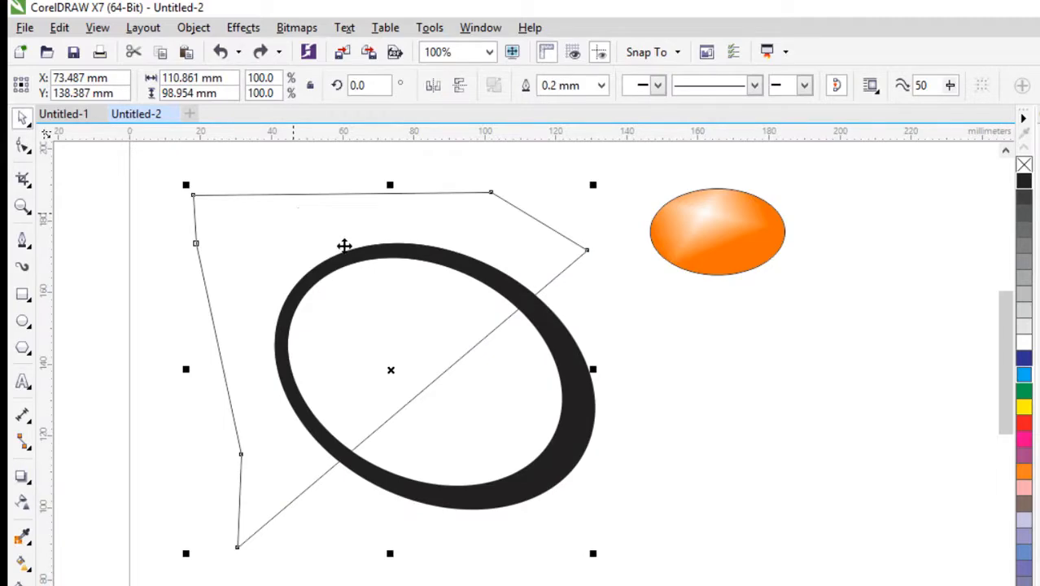
pyautogui.keyDown('shift'); pyautogui.click(563, 472); pyautogui.keyUp('shift')
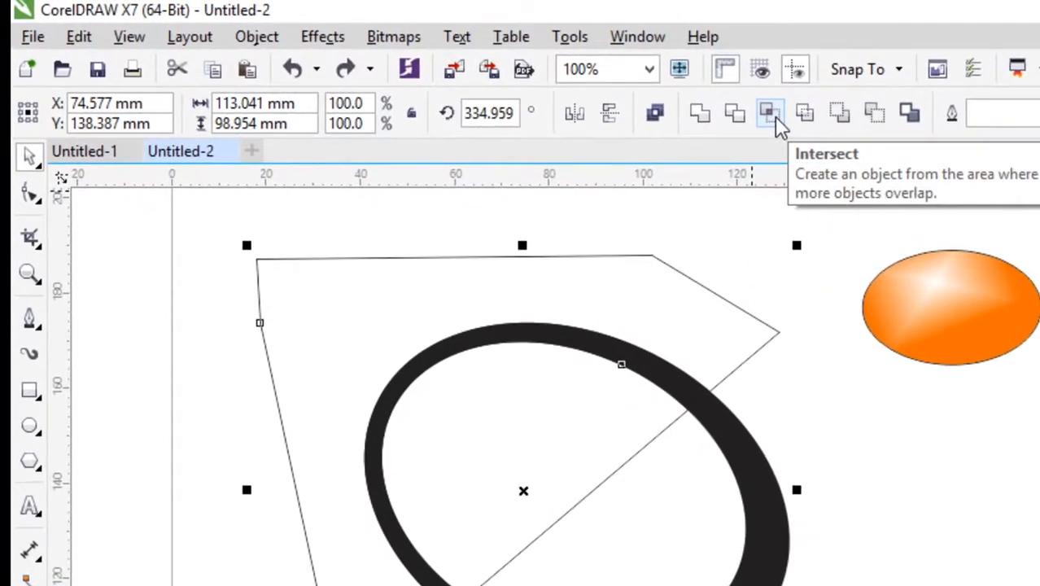
pyautogui.click(770, 113)
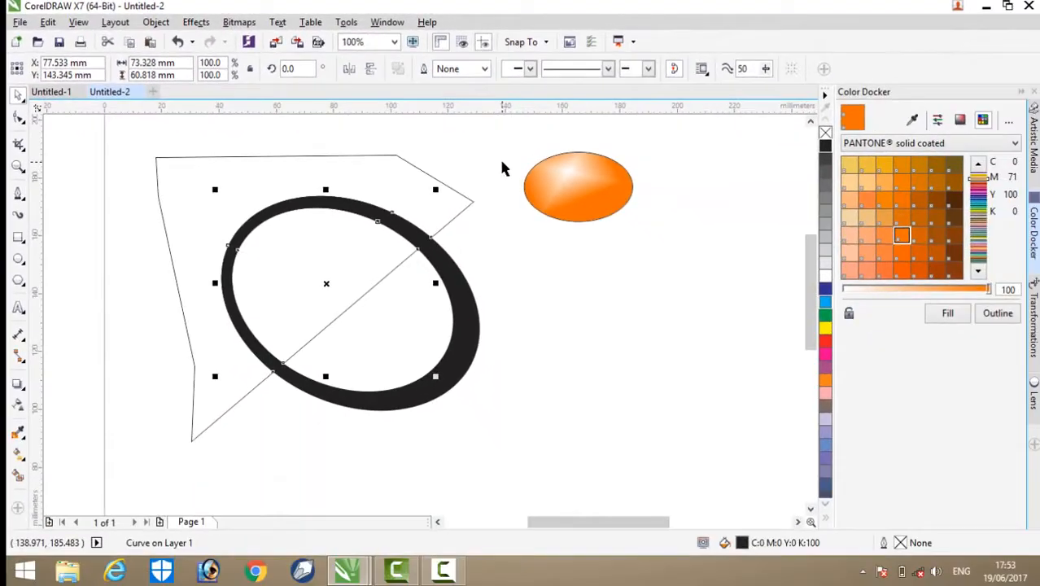
pyautogui.click(341, 189)
pyautogui.moveTo(341, 189); pyautogui.dragTo(761, 288)
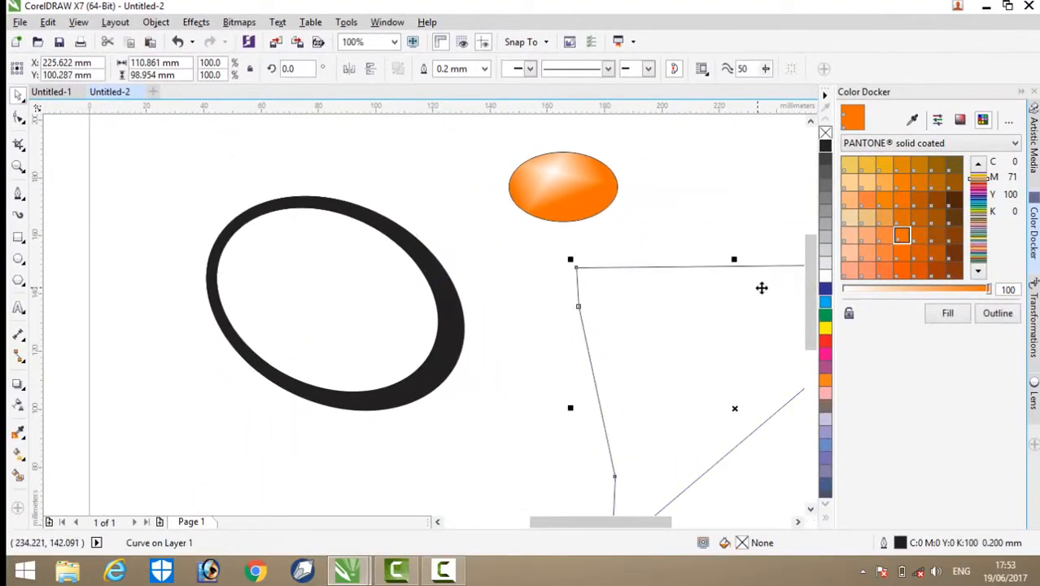
# Step: Fill the intersected upper-left section of the ring with PANTONE 1585 C orange
pyautogui.click(298, 208)
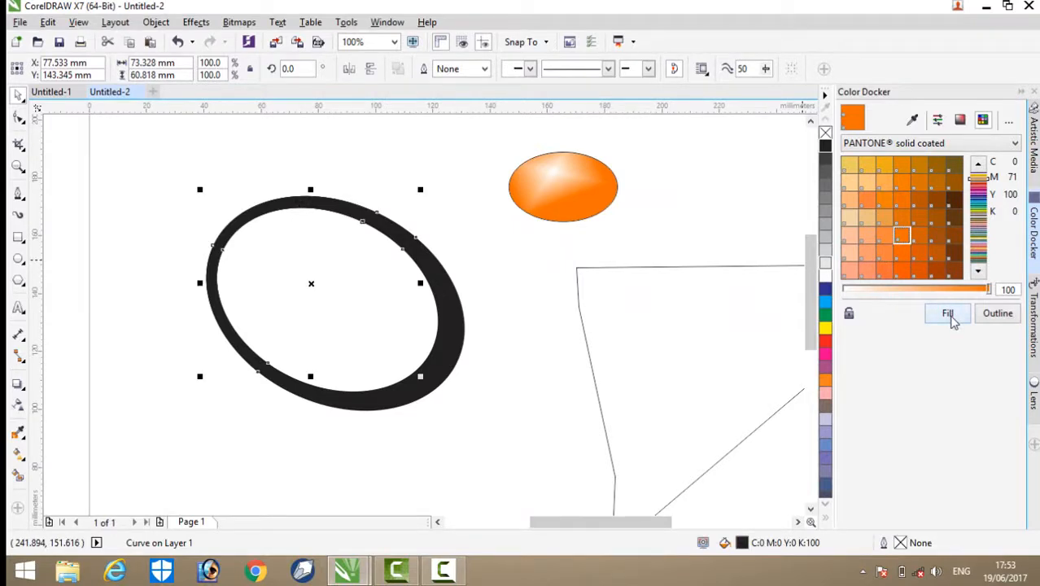
pyautogui.click(949, 314)
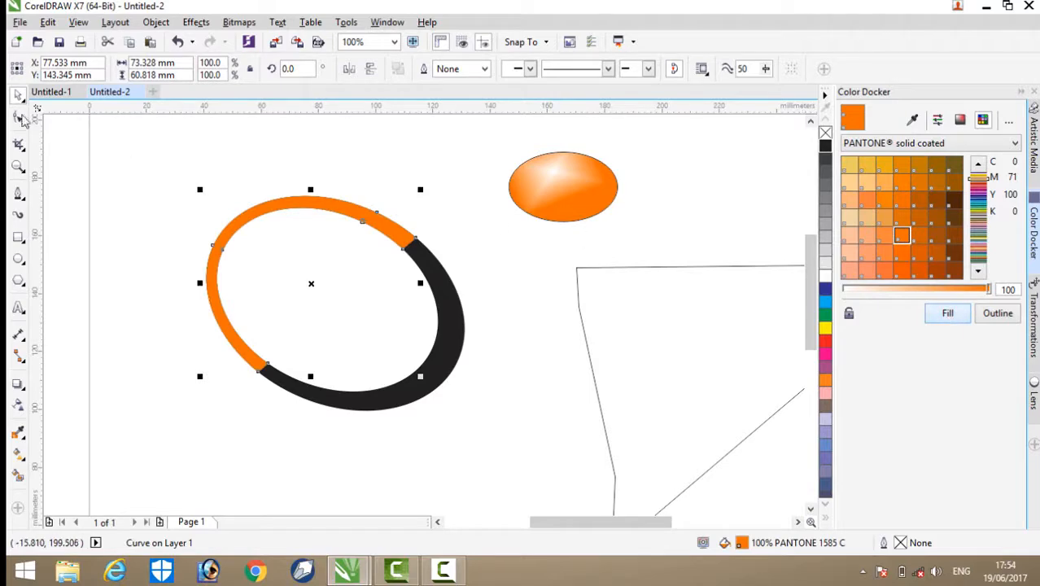
pyautogui.click(115, 168)
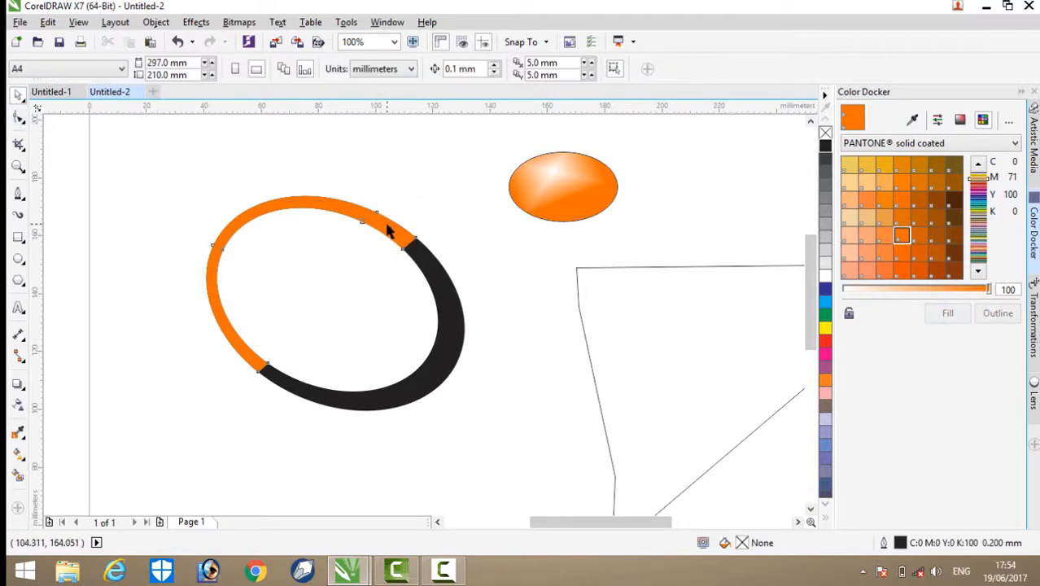
# Step: Apply a linear orange-to-white fountain fill to the ring's upper-left section so it stays orange and lightens only near its cut ends
pyautogui.click(389, 232)
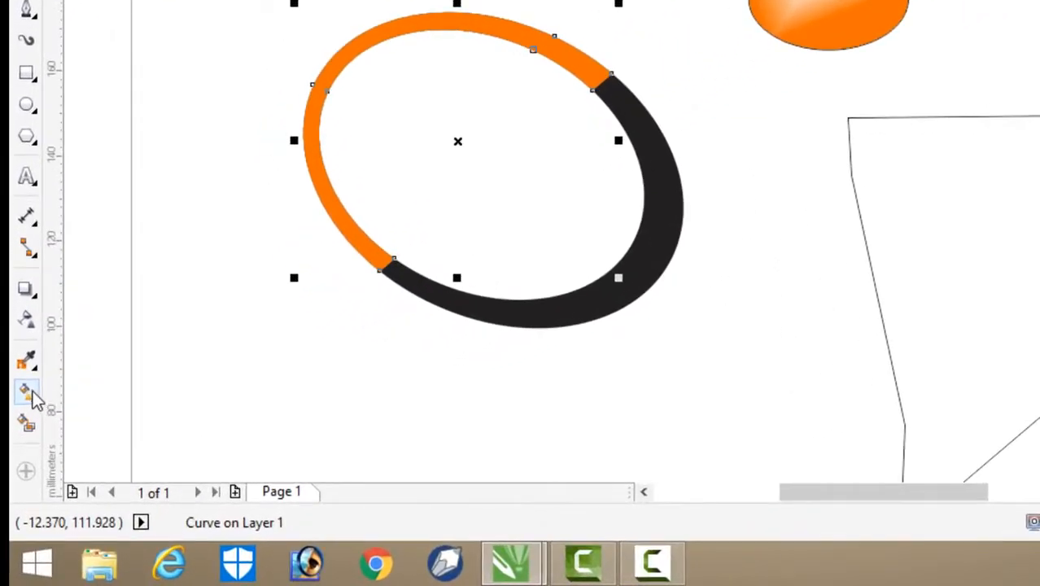
pyautogui.click(26, 392)
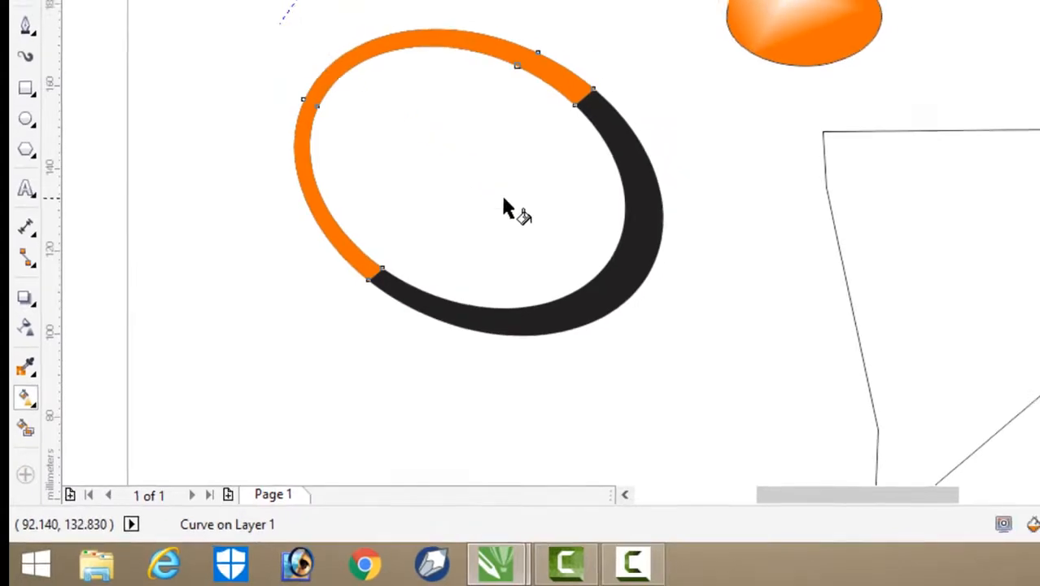
pyautogui.moveTo(271, 32); pyautogui.dragTo(559, 238)
pyautogui.moveTo(271, 32); pyautogui.dragTo(360, 104)
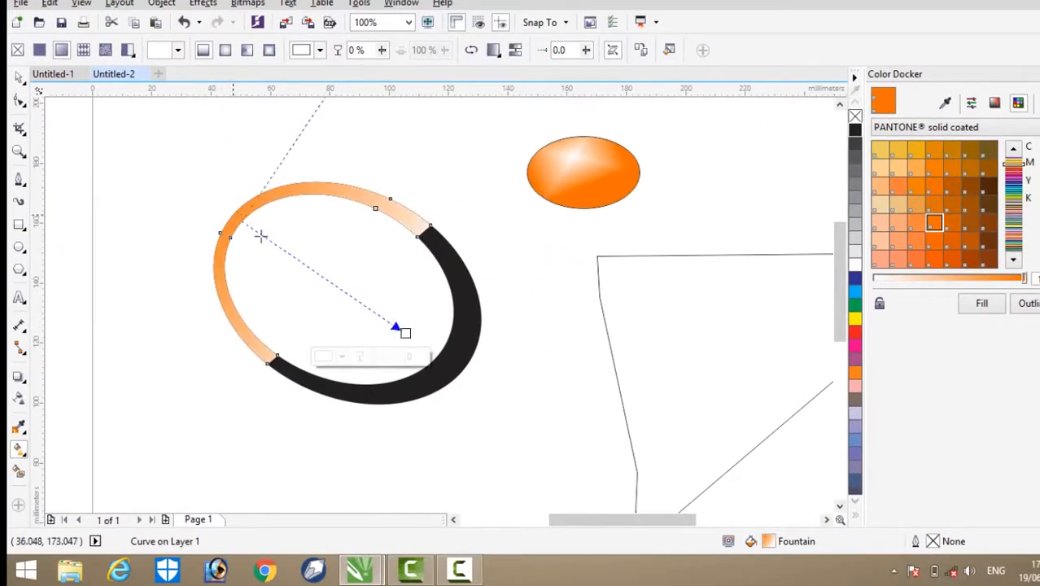
pyautogui.moveTo(261, 236); pyautogui.dragTo(338, 289)
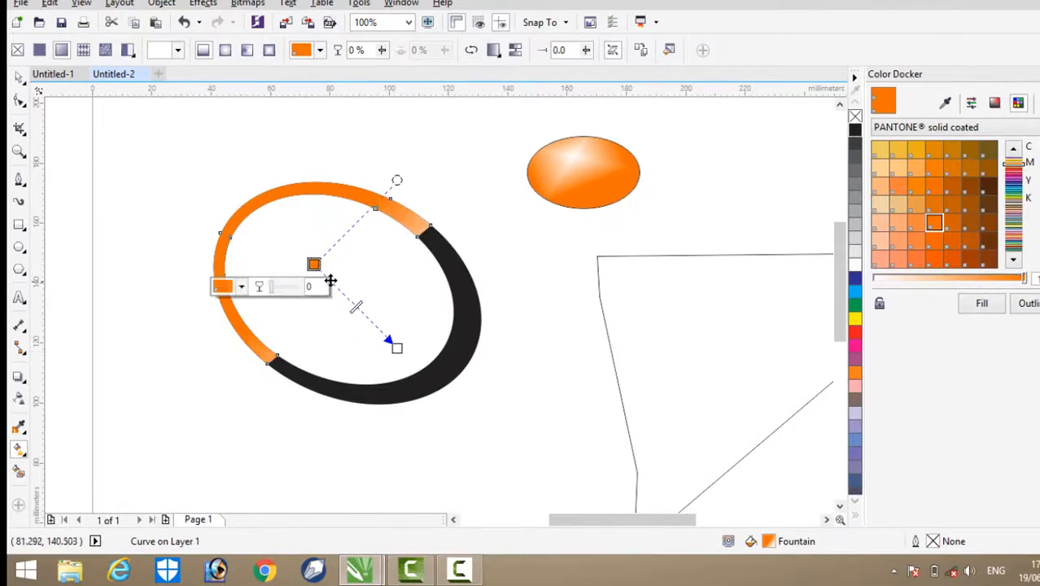
pyautogui.moveTo(403, 353); pyautogui.dragTo(380, 333)
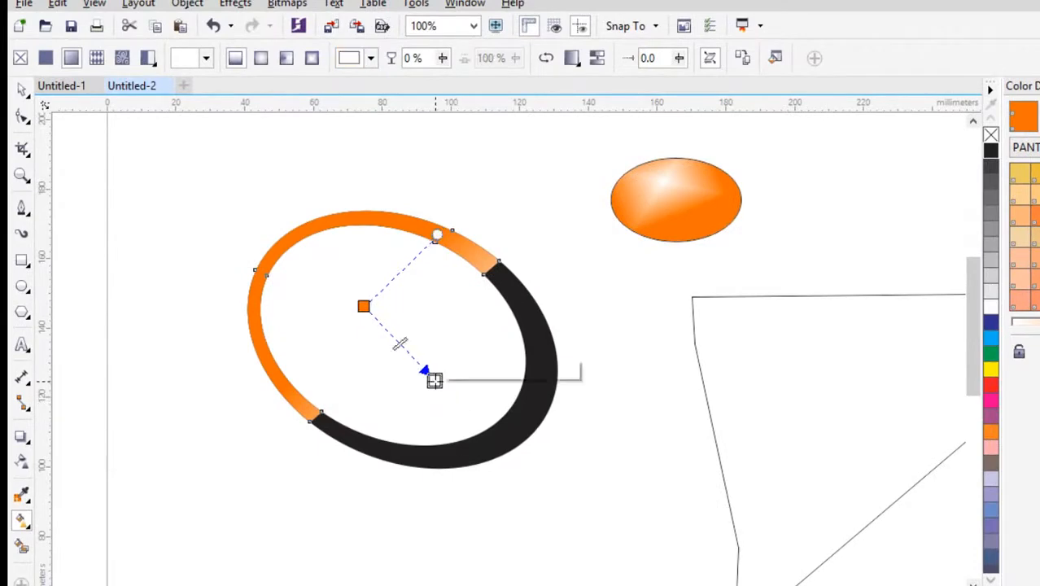
pyautogui.moveTo(432, 380); pyautogui.dragTo(426, 379)
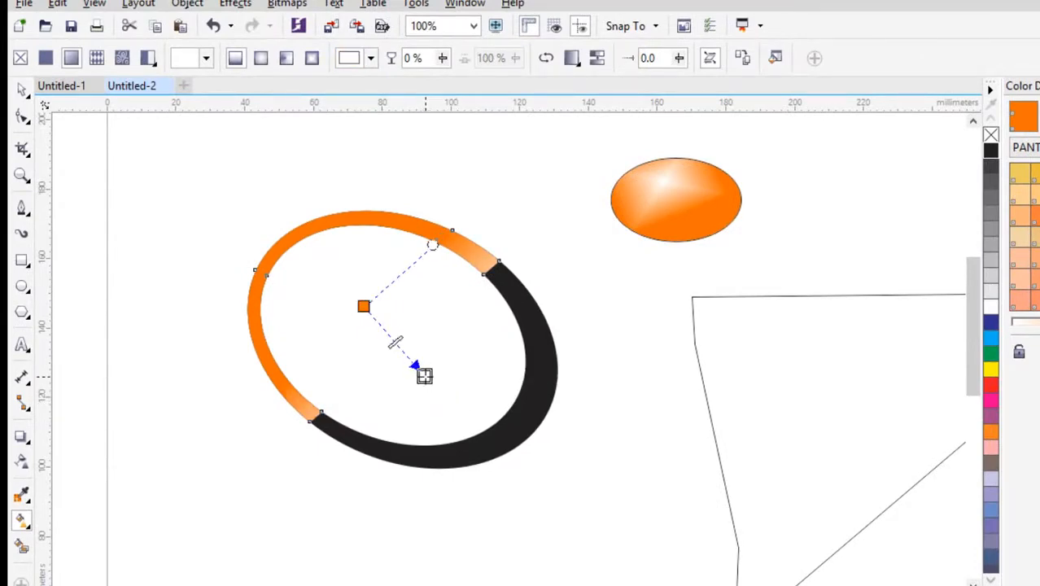
# Step: Apply a linear black-to-white fountain fill to the ring's lower-right part, keeping it black and fading to grey where it meets the orange section
pyautogui.click(537, 426)
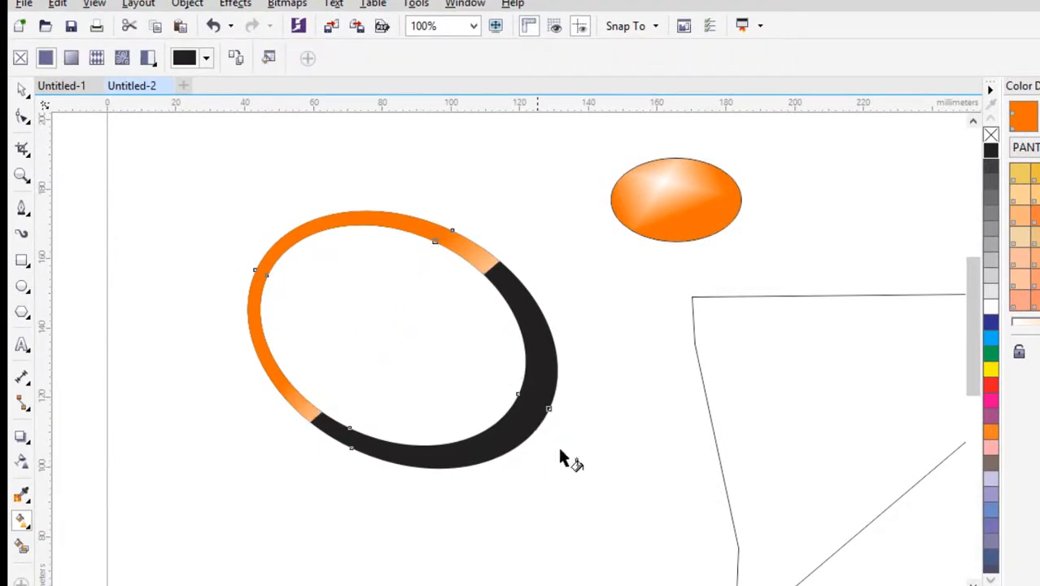
pyautogui.moveTo(584, 472); pyautogui.dragTo(355, 281)
pyautogui.moveTo(585, 475); pyautogui.dragTo(489, 397)
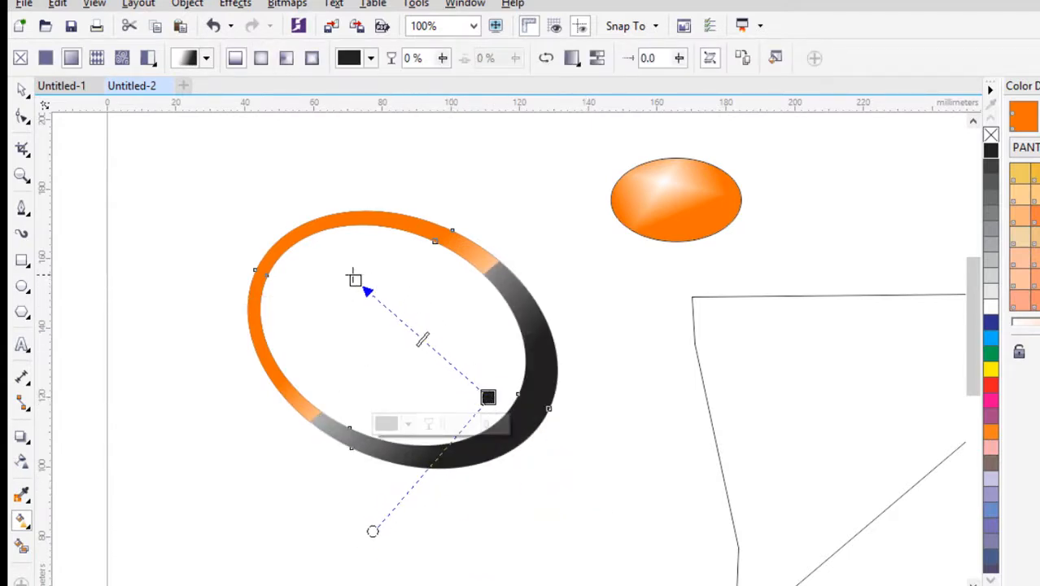
pyautogui.click(375, 298)
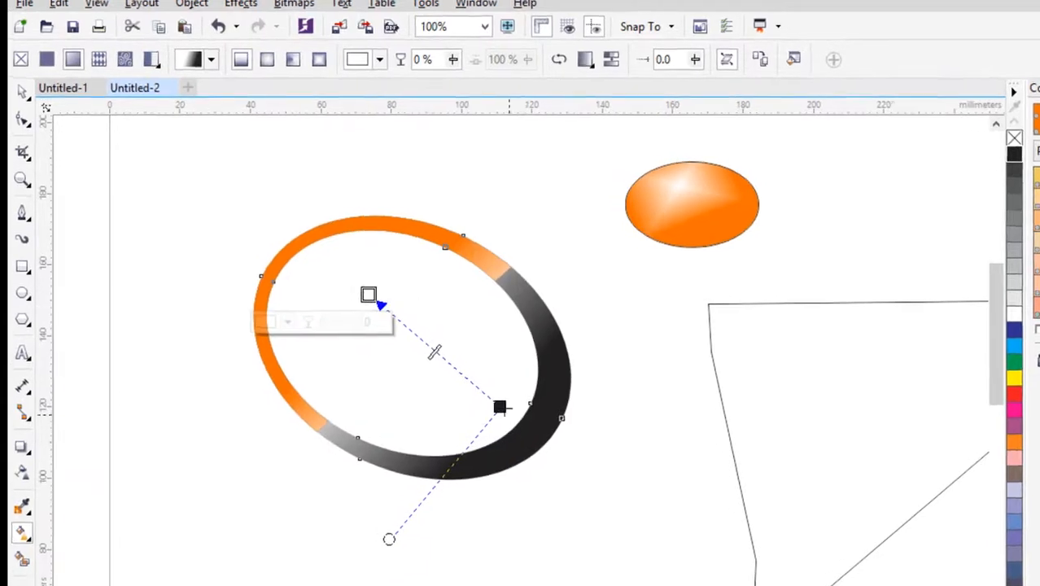
pyautogui.moveTo(499, 407); pyautogui.dragTo(472, 420)
pyautogui.scroll(1, 482, 415)
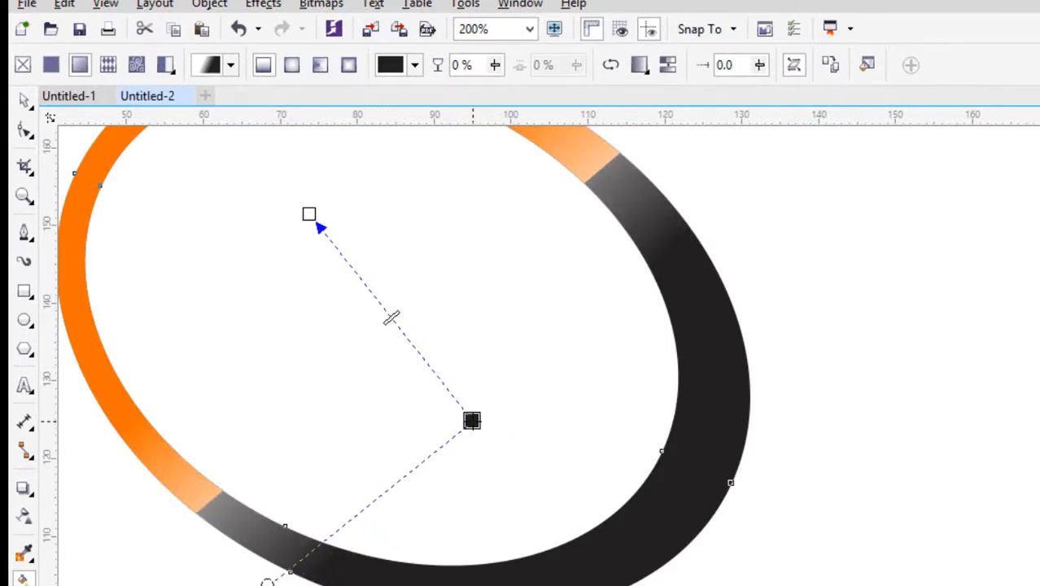
pyautogui.moveTo(407, 336); pyautogui.dragTo(444, 362)
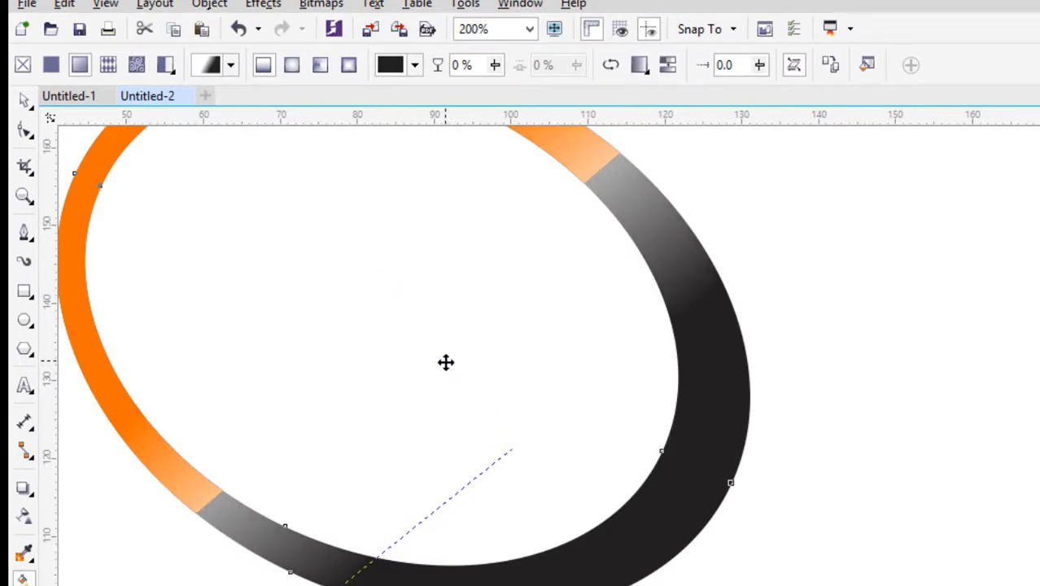
pyautogui.click(25, 99)
pyautogui.click(859, 263)
pyautogui.scroll(-2, 763, 310)
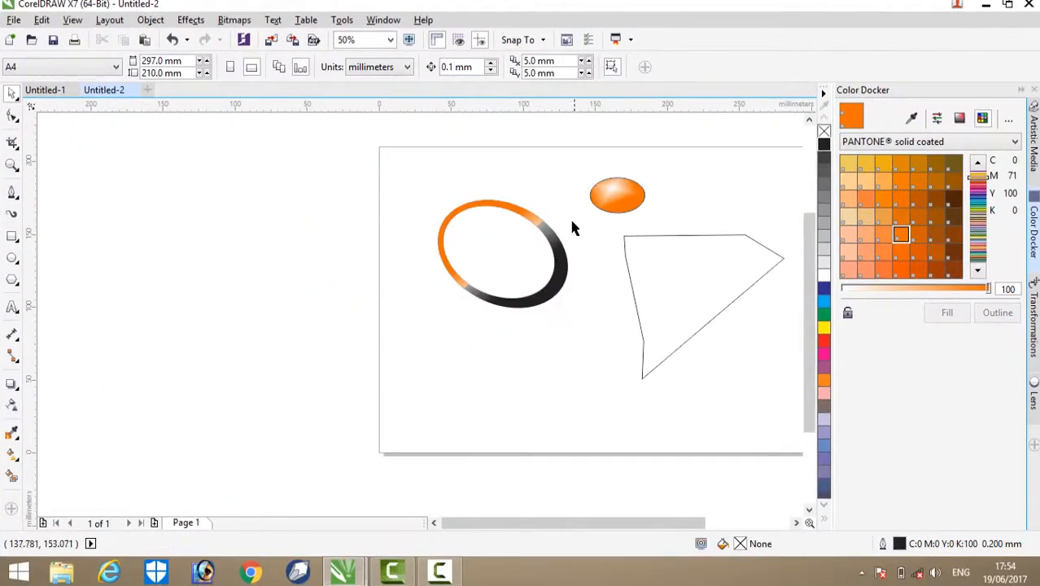
pyautogui.scroll(1, 571, 220)
pyautogui.moveTo(402, 200); pyautogui.dragTo(616, 482)
pyautogui.click(649, 329)
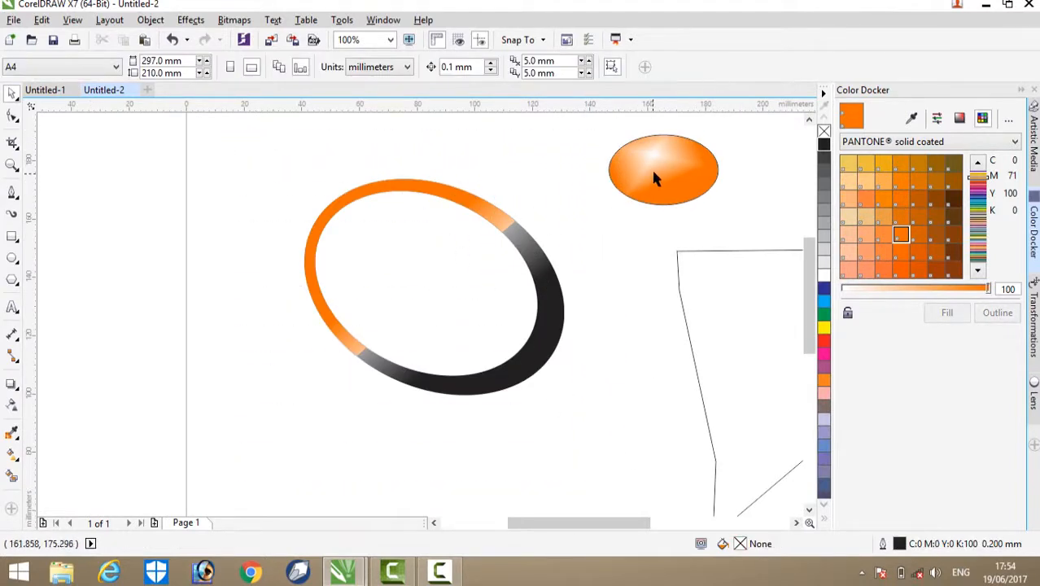
# Step: Move the orange gradient ellipse into the upper-left area inside the ring and shrink it slightly
pyautogui.moveTo(654, 179); pyautogui.dragTo(391, 248)
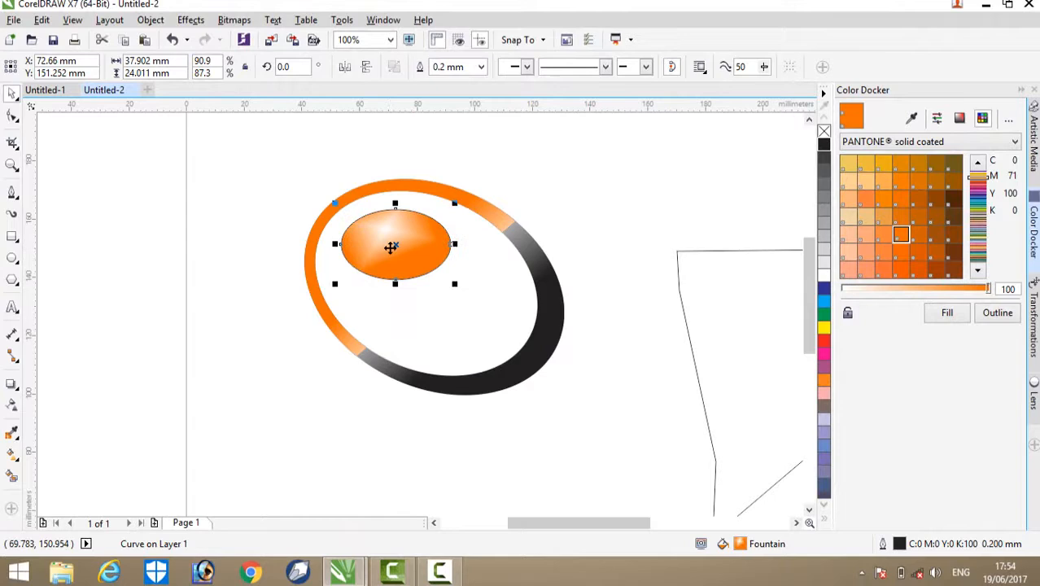
pyautogui.click(642, 241)
pyautogui.click(415, 228)
pyautogui.moveTo(452, 283); pyautogui.dragTo(434, 269)
pyautogui.click(626, 130)
pyautogui.moveTo(388, 225); pyautogui.dragTo(387, 245)
pyautogui.click(615, 165)
pyautogui.click(396, 235)
pyautogui.click(520, 150)
pyautogui.click(385, 243)
pyautogui.click(570, 205)
# Step: Delete the leftover pen-drawn cutting outline to the right of the ring
pyautogui.click(701, 285)
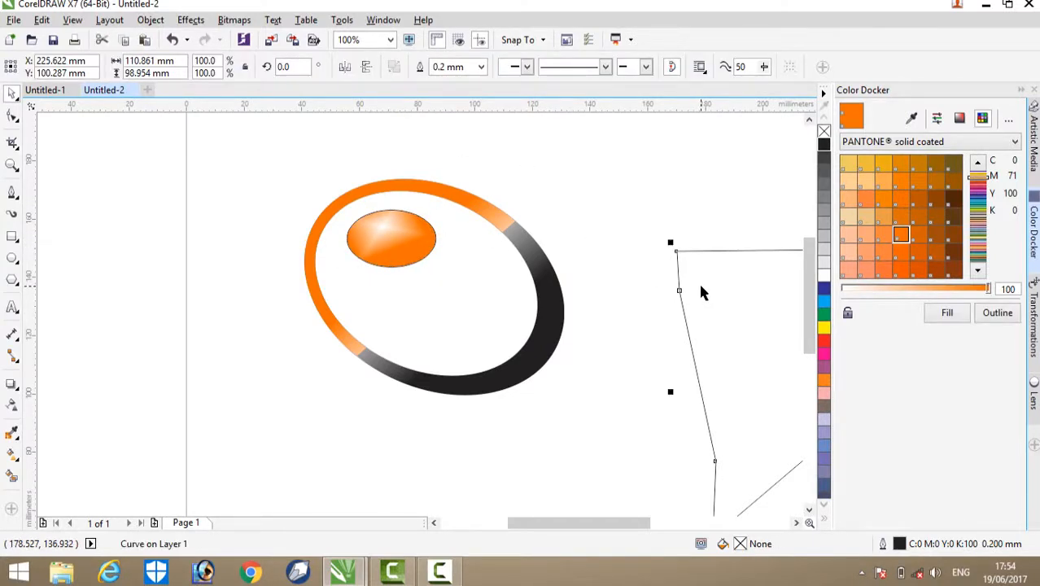
pyautogui.press('Delete')
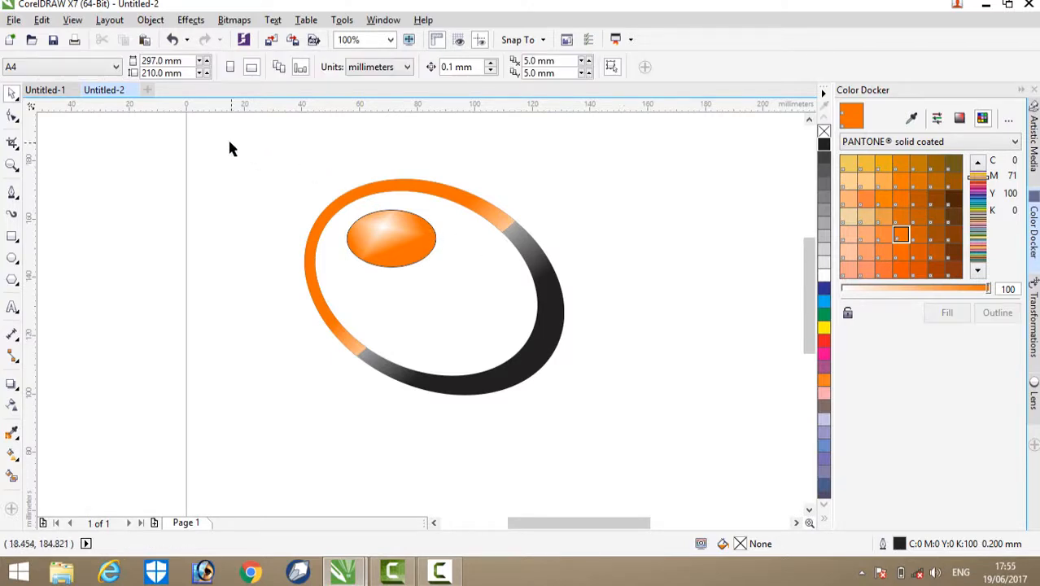
pyautogui.moveTo(230, 148); pyautogui.dragTo(628, 436)
pyautogui.click(628, 436)
# Step: Shrink the orange gradient ellipse inside the ring to about 28.1 × 17.8 mm
pyautogui.click(366, 246)
pyautogui.moveTo(341, 271); pyautogui.dragTo(351, 265)
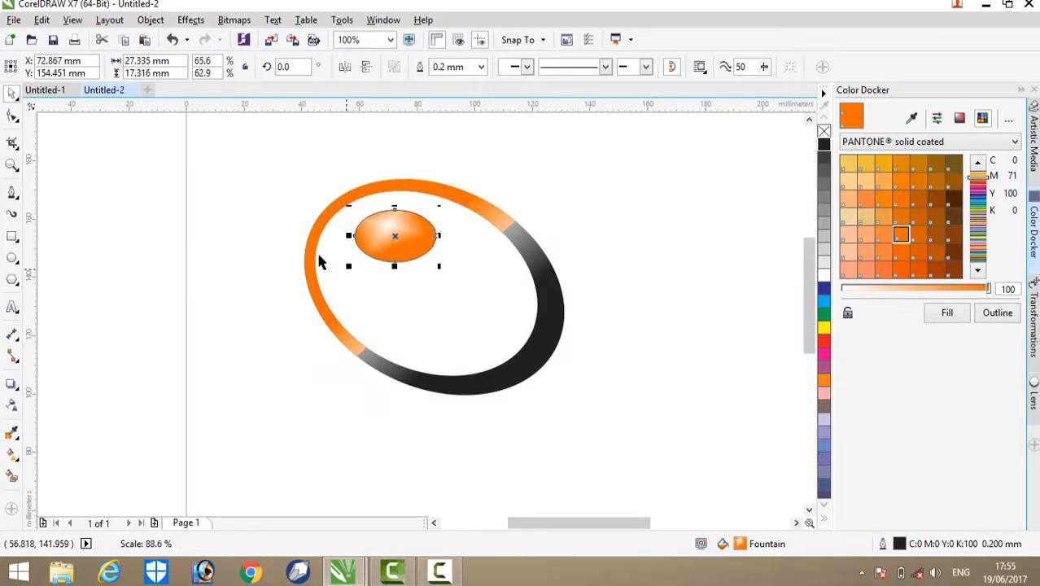
pyautogui.click(254, 200)
pyautogui.click(389, 238)
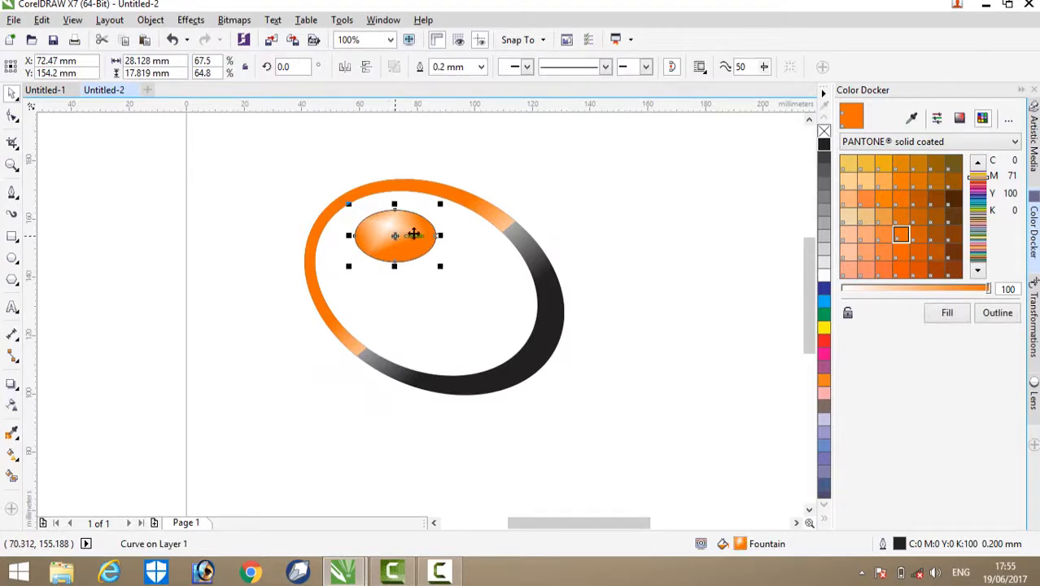
pyautogui.click(376, 174)
# Step: Group the ring parts and the orange gradient ellipse into one object
pyautogui.moveTo(250, 130)
pyautogui.mouseDown()
pyautogui.moveTo(561, 374)
pyautogui.moveTo(609, 443)
pyautogui.mouseUp()
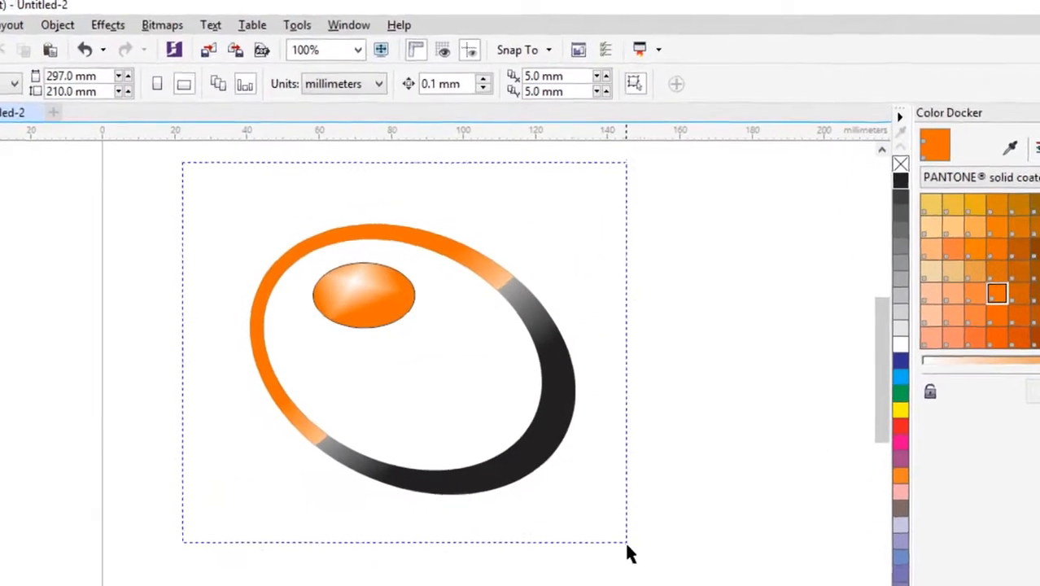
pyautogui.moveTo(627, 554); pyautogui.dragTo(628, 556)
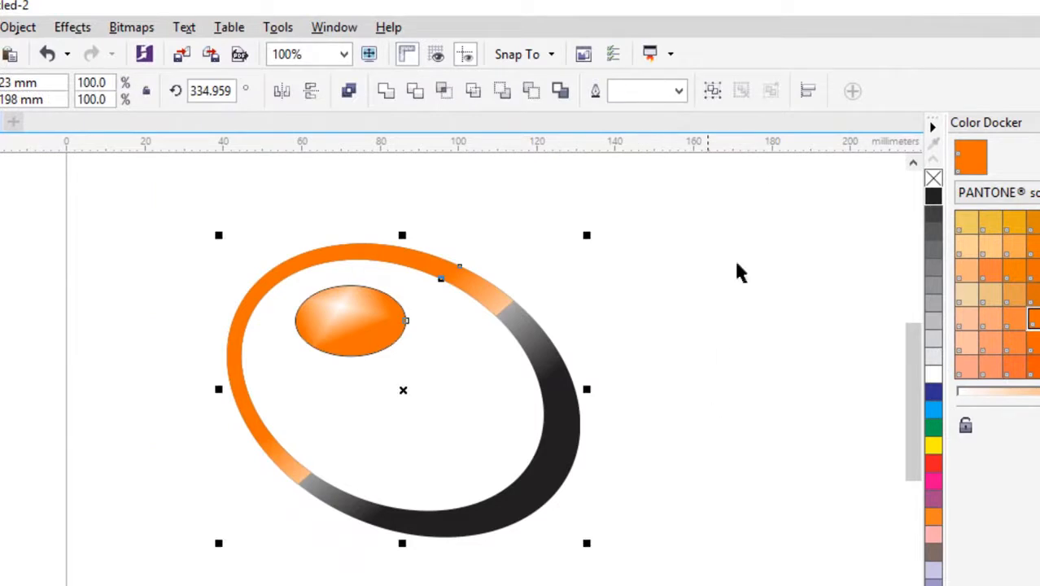
pyautogui.click(712, 91)
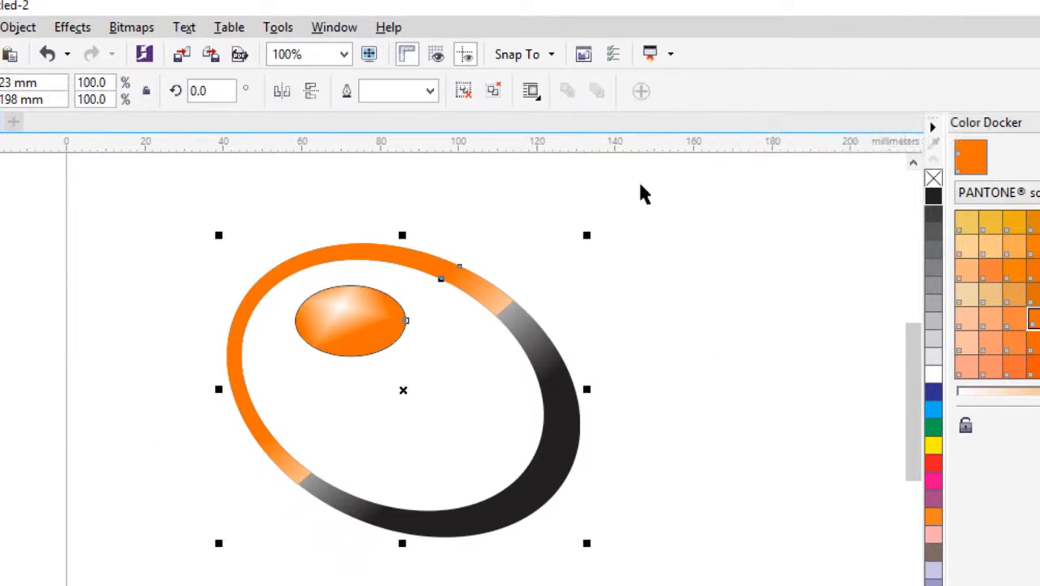
# Step: Set the outline of the grouped ring and ellipse to None and reposition the group in the upper-left part of the page
pyautogui.click(430, 92)
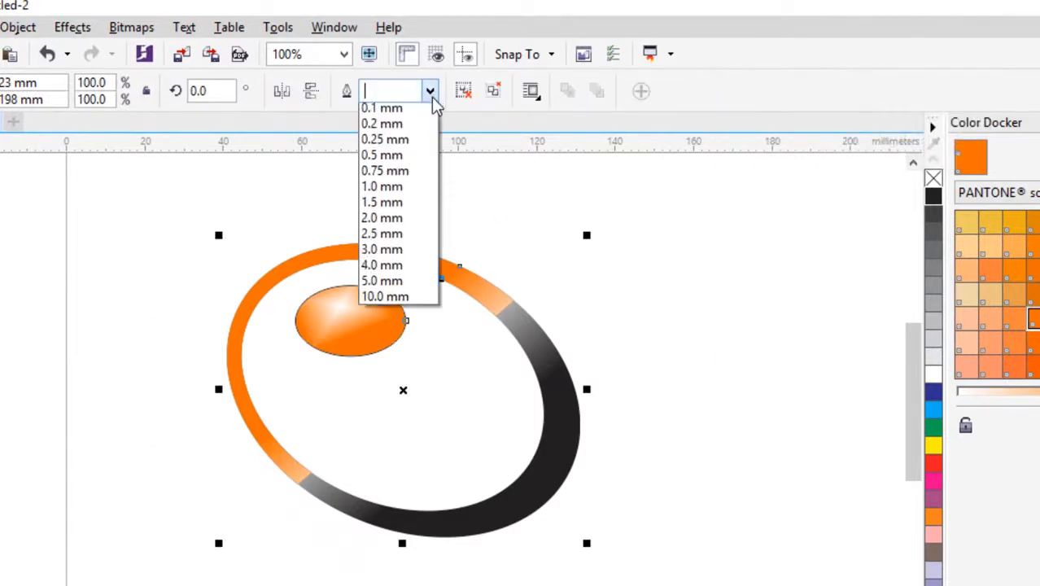
pyautogui.click(388, 114)
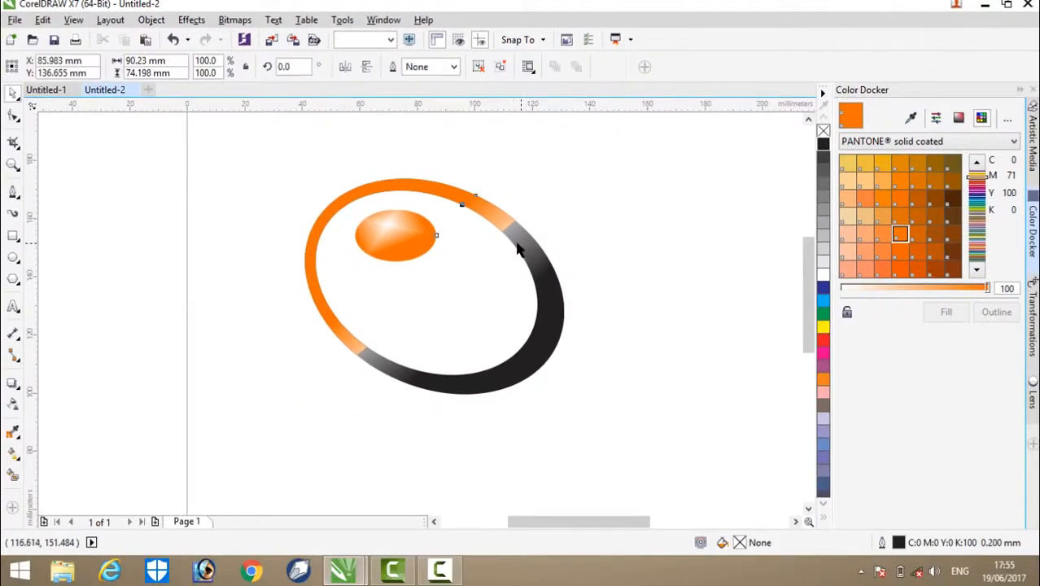
pyautogui.moveTo(522, 244); pyautogui.dragTo(460, 244)
pyautogui.click(625, 261)
pyautogui.scroll(-2, 519, 206)
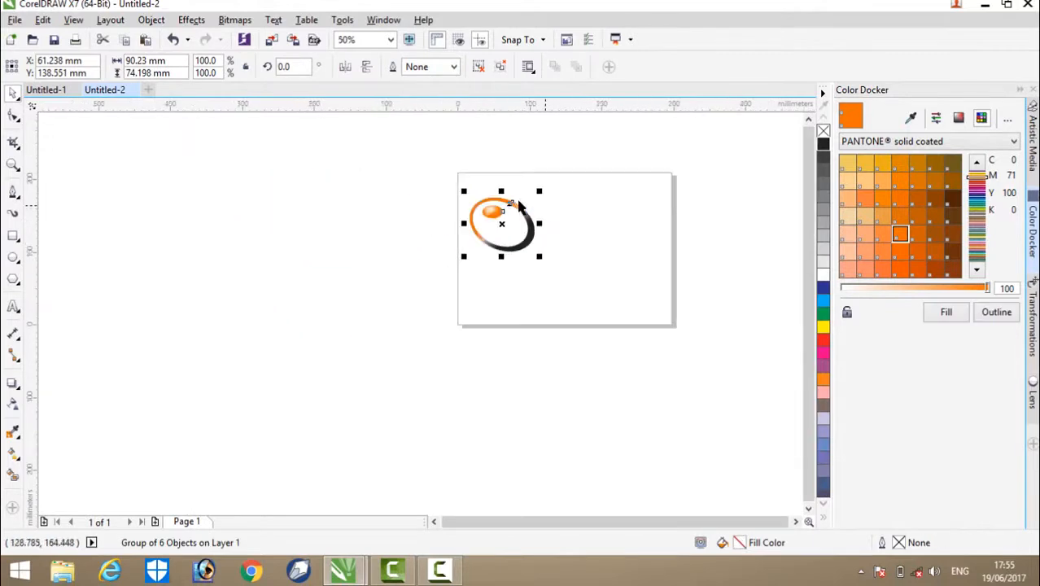
pyautogui.scroll(2, 667, 205)
pyautogui.click(709, 183)
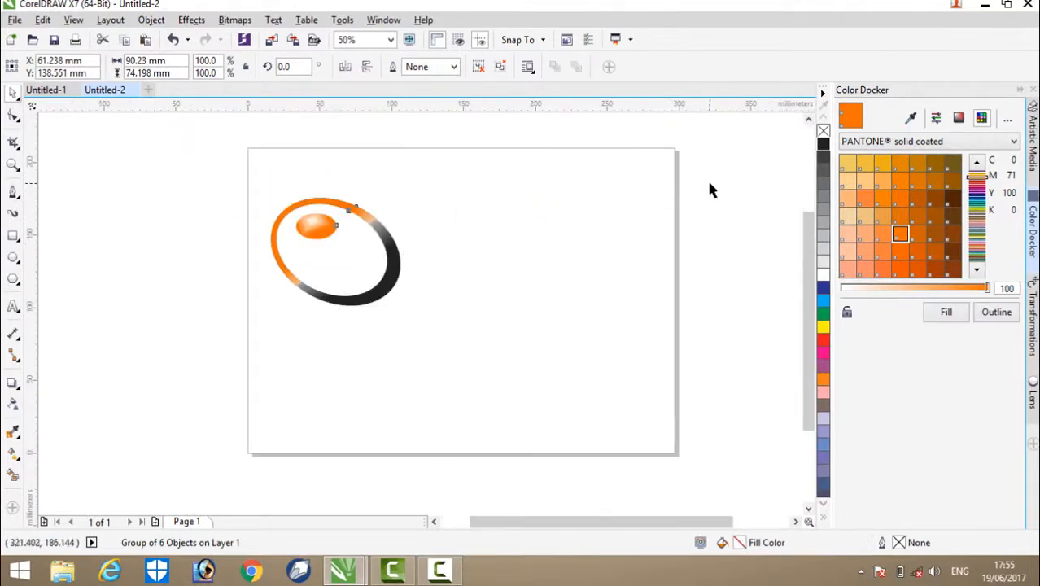
pyautogui.moveTo(385, 252); pyautogui.dragTo(417, 260)
pyautogui.click(489, 216)
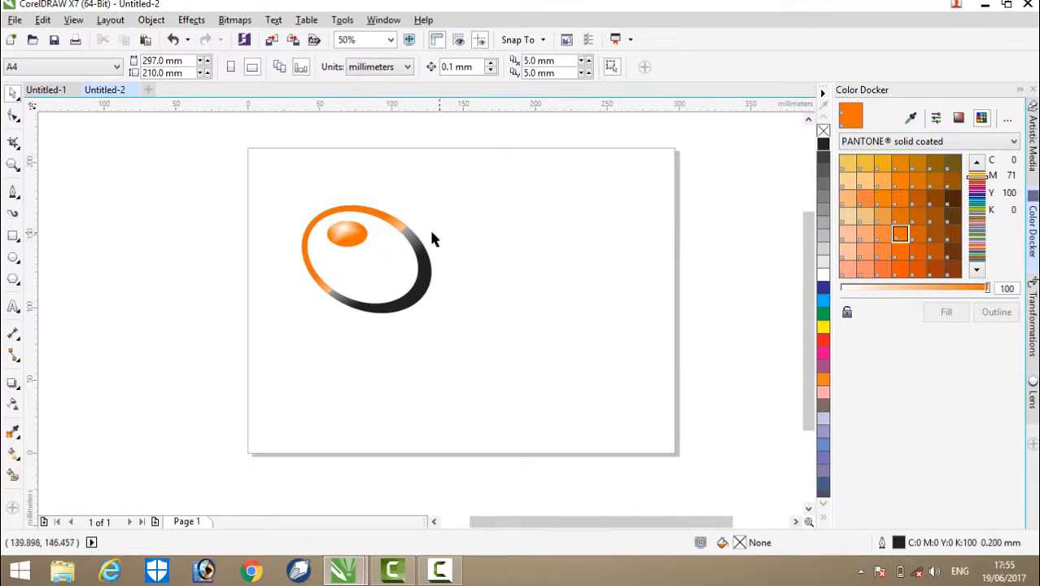
# Step: Apply the Perspective Top Left drop shadow preset to the grouped ring and ellipse
pyautogui.click(404, 241)
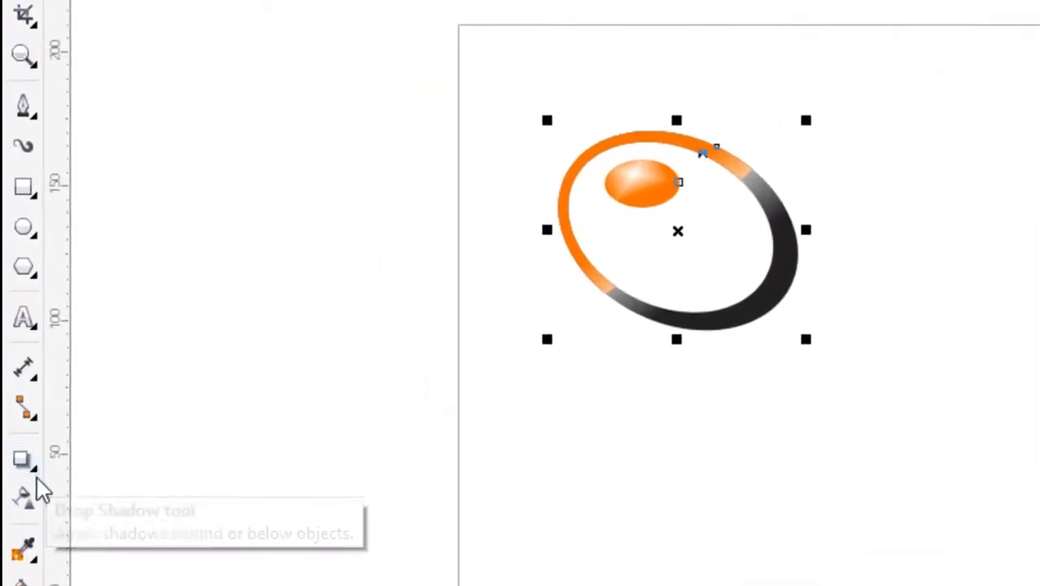
pyautogui.click(36, 475)
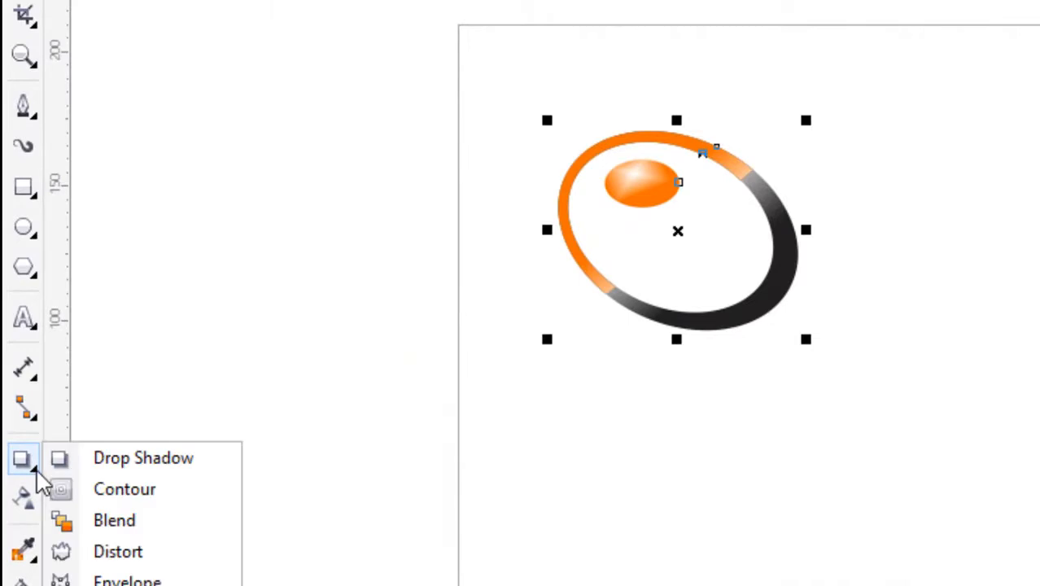
pyautogui.click(136, 466)
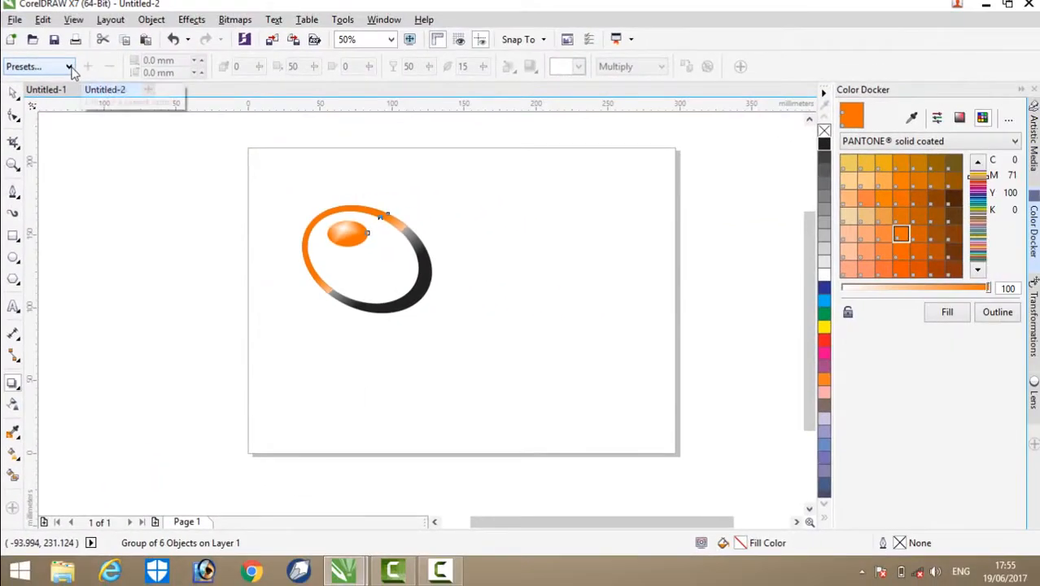
pyautogui.click(68, 66)
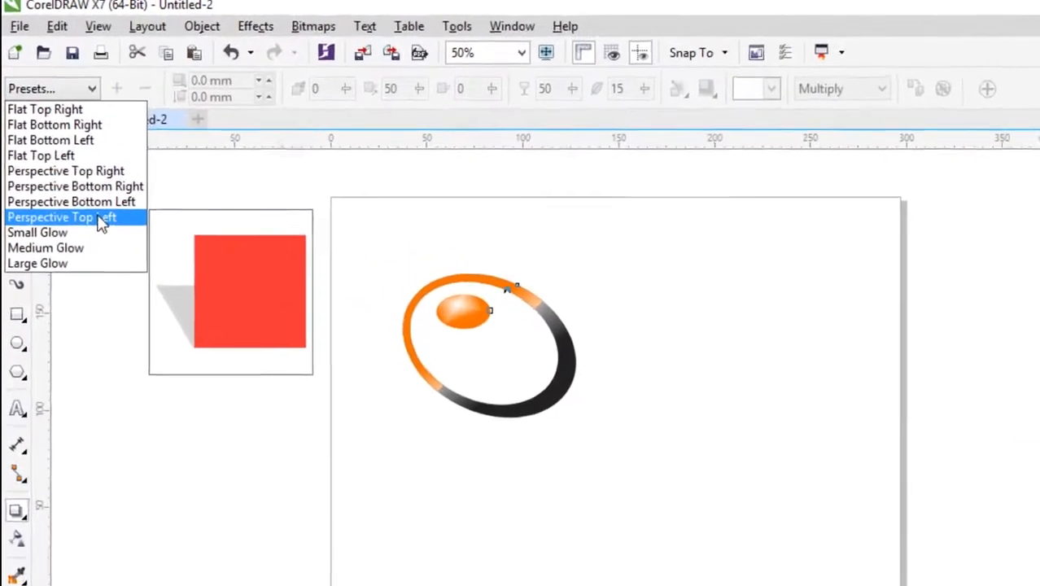
pyautogui.click(102, 218)
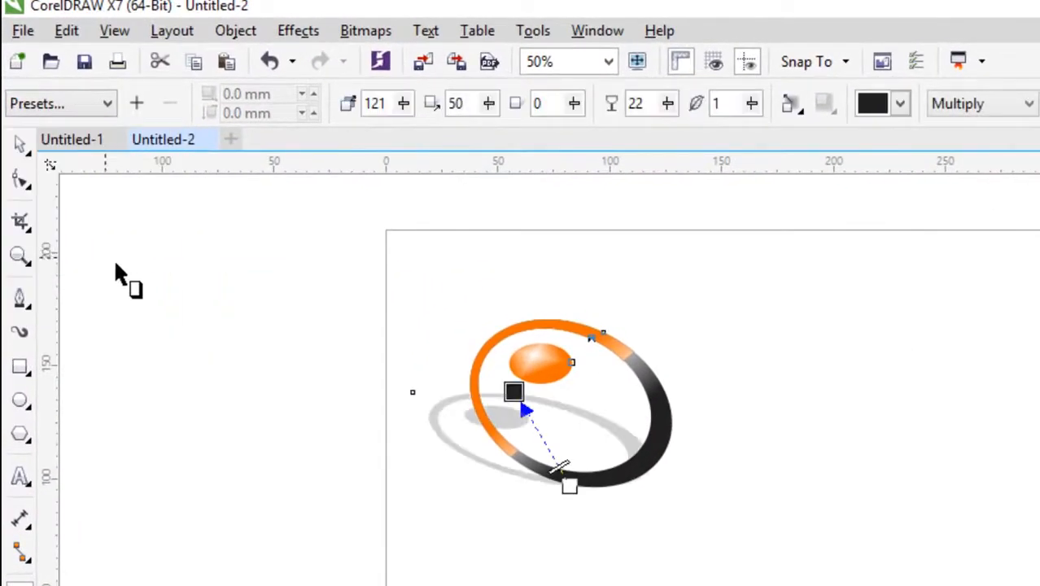
# Step: Adjust the direction of the perspective drop shadow to an angle of 113, keeping it behind the ring
pyautogui.scroll(1, 480, 386)
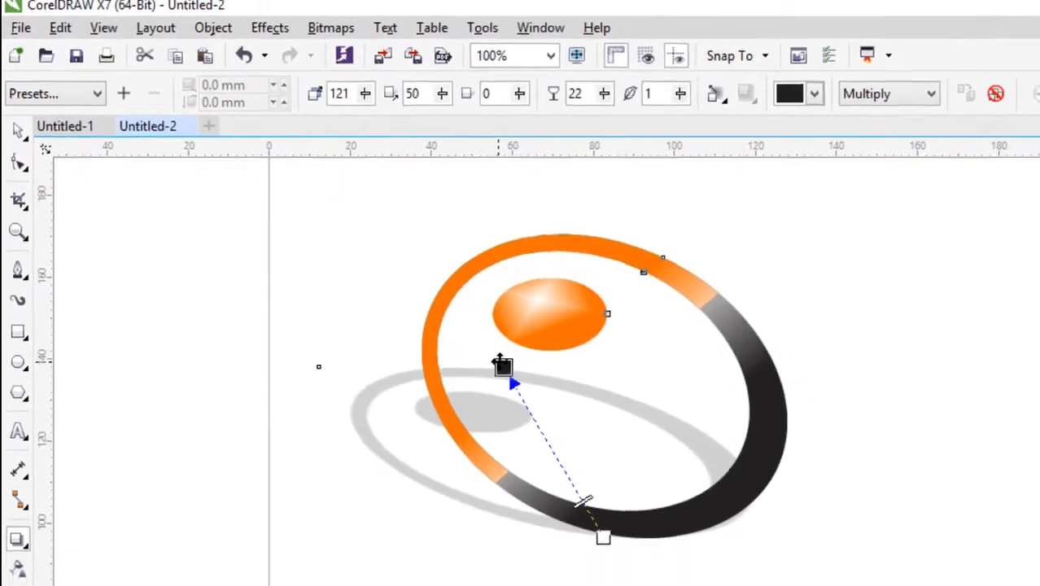
pyautogui.scroll(1, 441, 332)
pyautogui.scroll(-1, 441, 333)
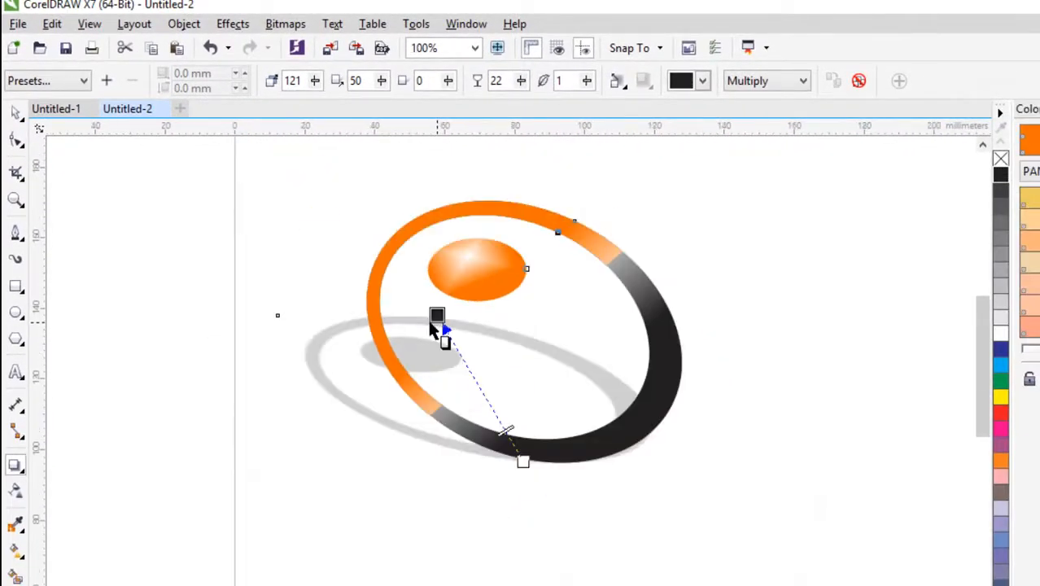
pyautogui.moveTo(437, 314); pyautogui.dragTo(458, 308)
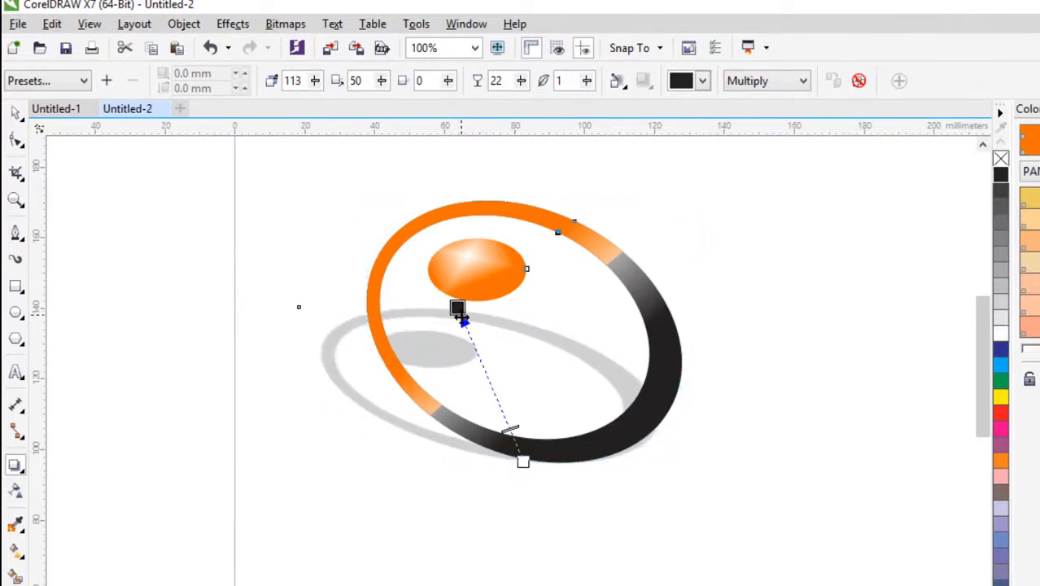
pyautogui.scroll(2, 518, 425)
pyautogui.scroll(-2, 491, 358)
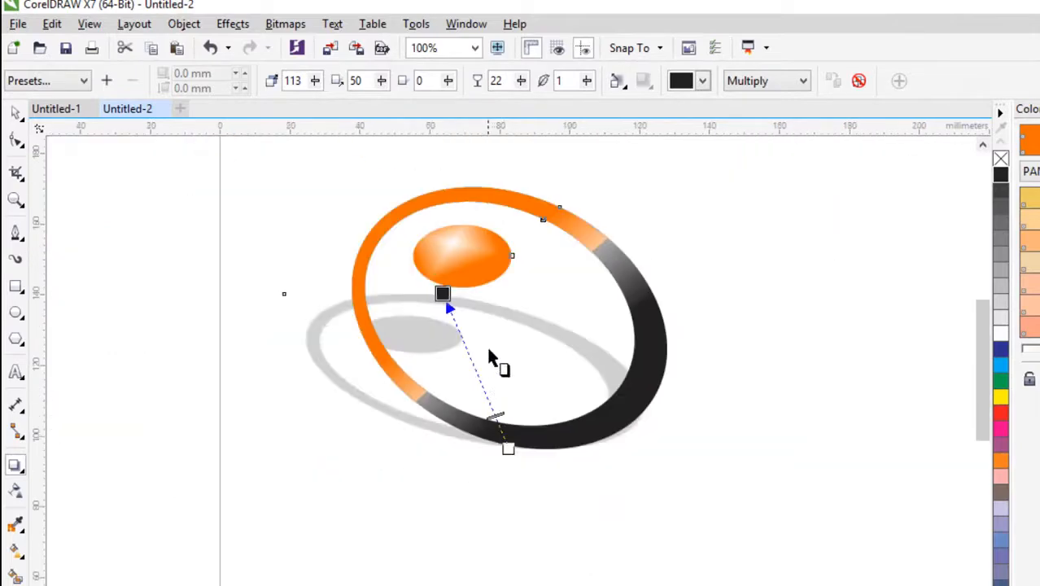
pyautogui.click(18, 116)
pyautogui.click(302, 226)
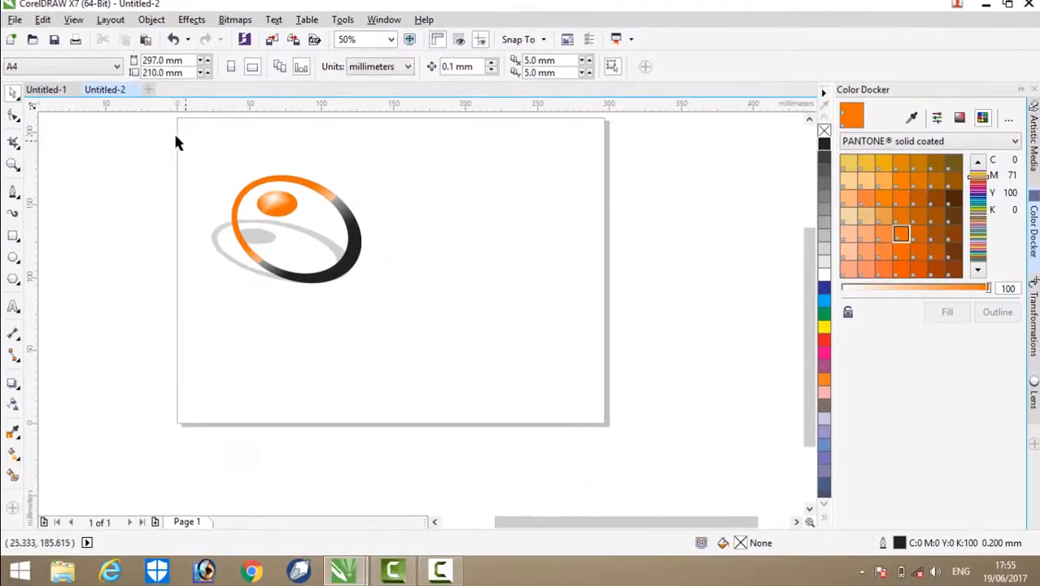
# Step: Move the ring group together with its drop shadow off the page, into the empty area on its right side
pyautogui.moveTo(177, 142); pyautogui.dragTo(411, 290)
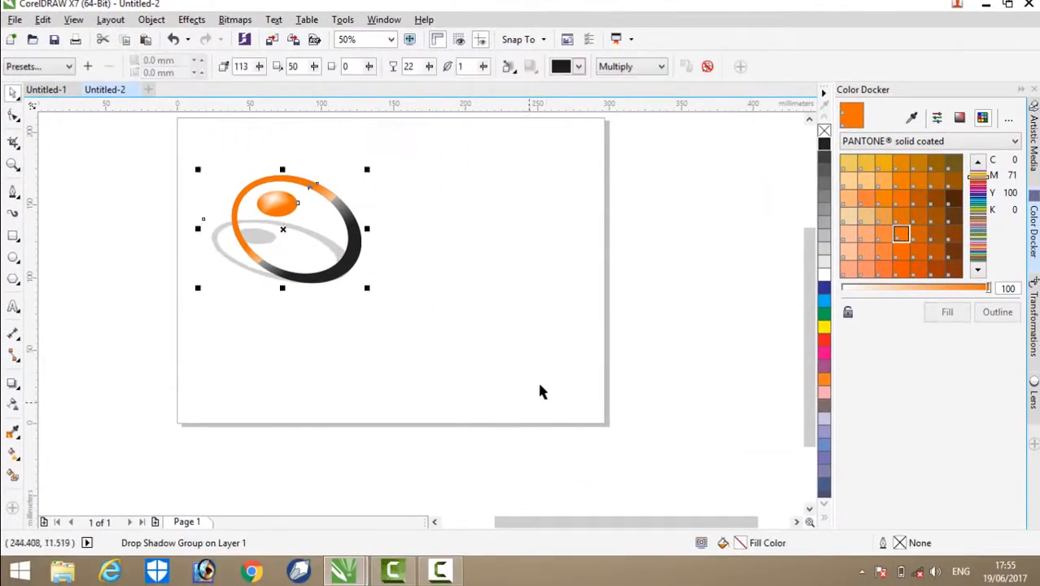
pyautogui.click(521, 251)
pyautogui.moveTo(160, 136); pyautogui.dragTo(429, 377)
pyautogui.moveTo(305, 230); pyautogui.dragTo(729, 238)
pyautogui.click(603, 183)
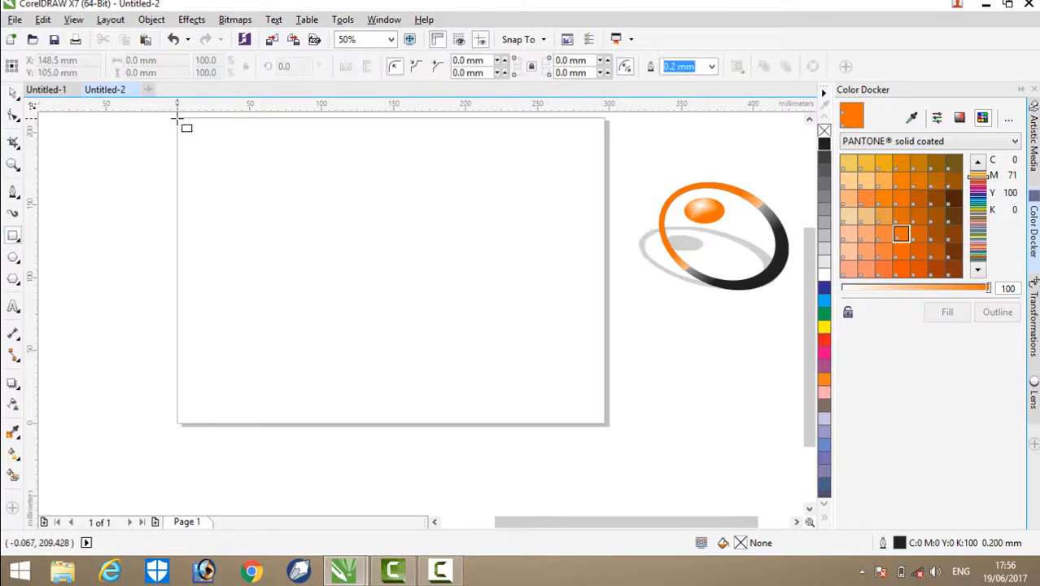
# Step: Draw a rectangle about 297 × 209 mm covering the whole page and fill it with black
pyautogui.moveTo(178, 119); pyautogui.dragTo(608, 425)
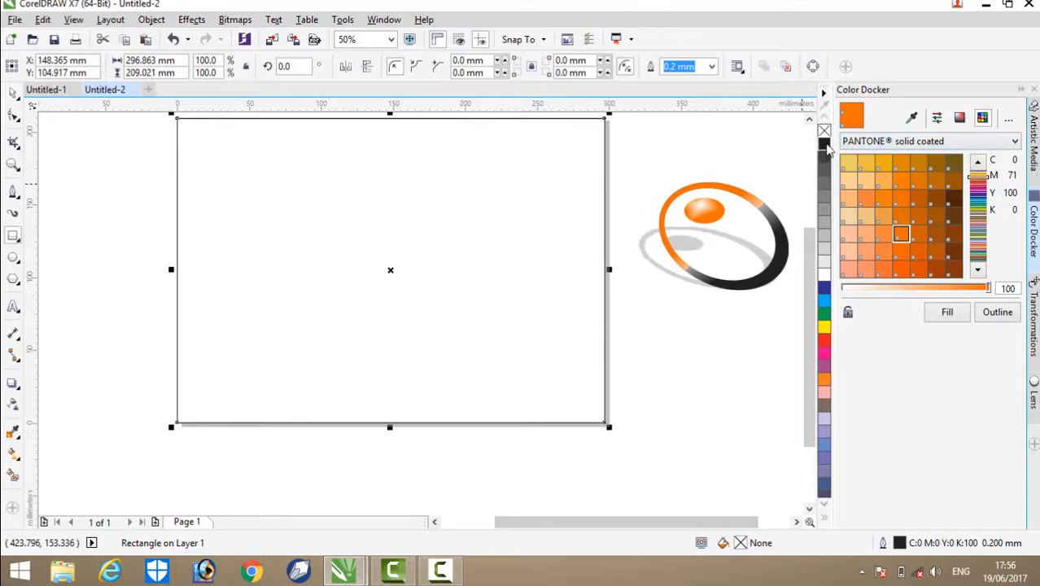
pyautogui.click(825, 145)
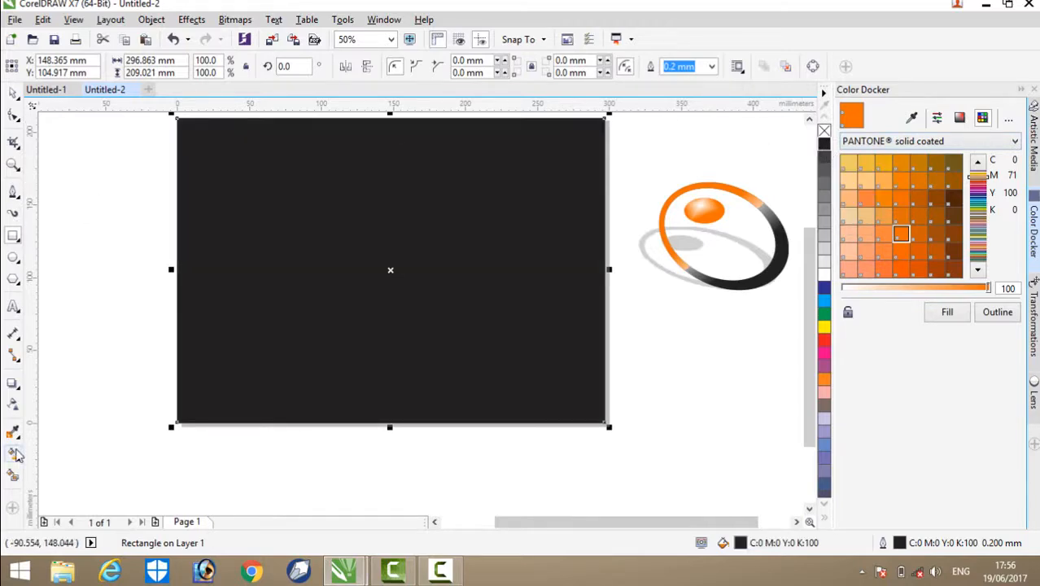
pyautogui.click(87, 351)
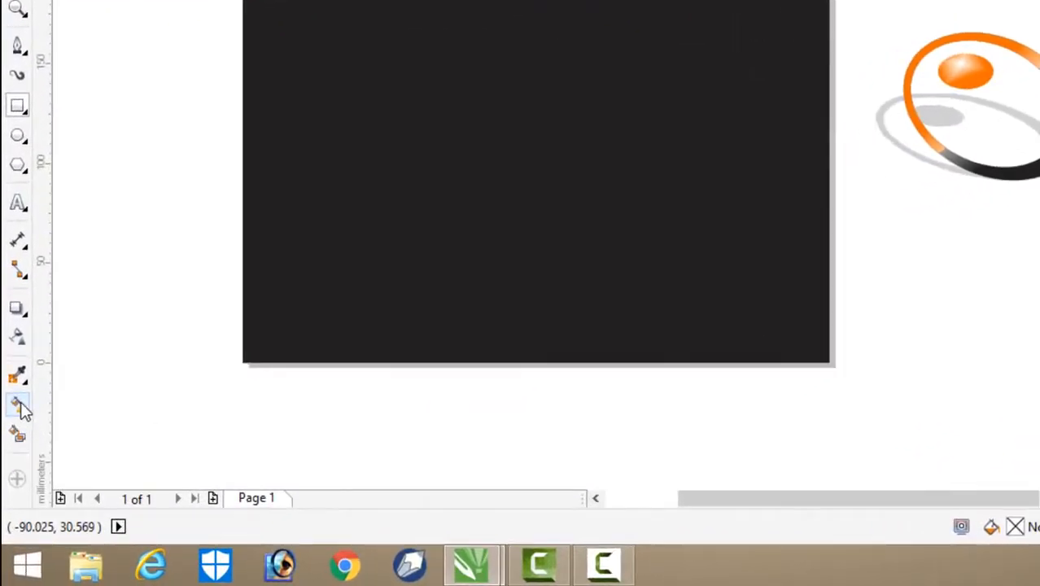
# Step: Apply a horizontal black-to-white fountain fill to the page-sized rectangle with the Interactive Fill tool
pyautogui.click(27, 411)
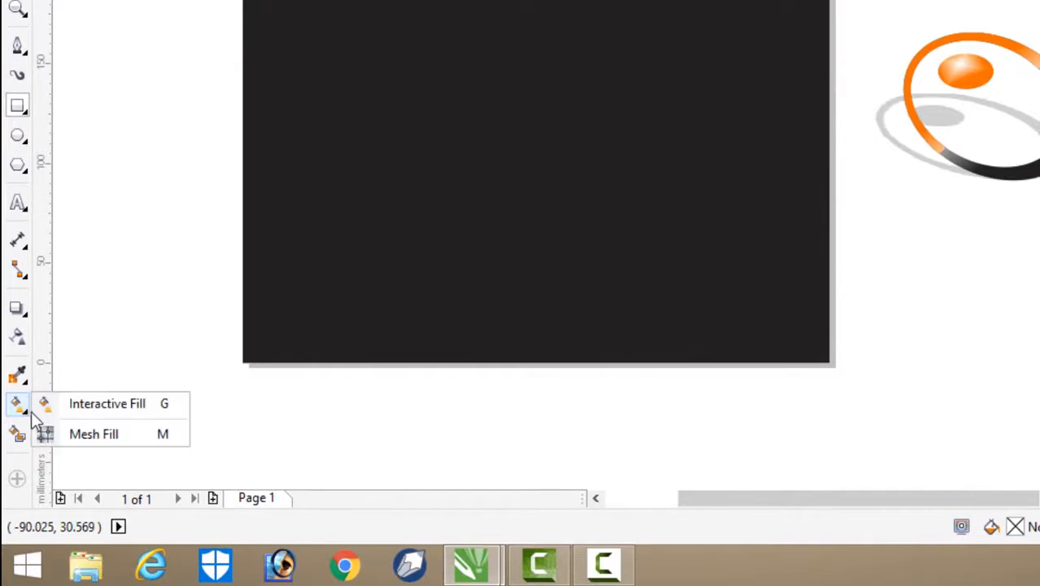
pyautogui.click(110, 404)
pyautogui.click(754, 128)
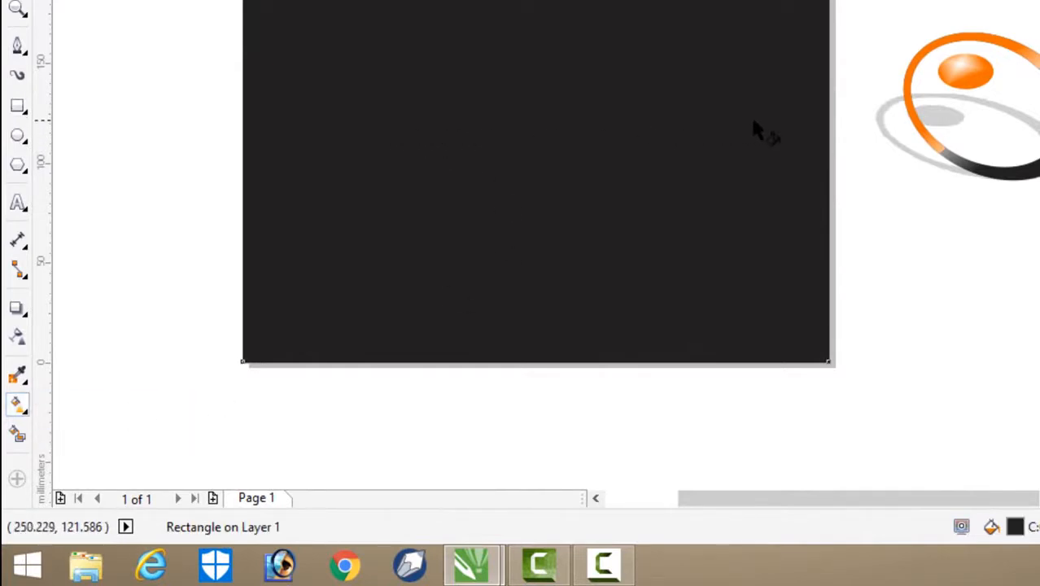
pyautogui.moveTo(379, 122); pyautogui.dragTo(848, 127)
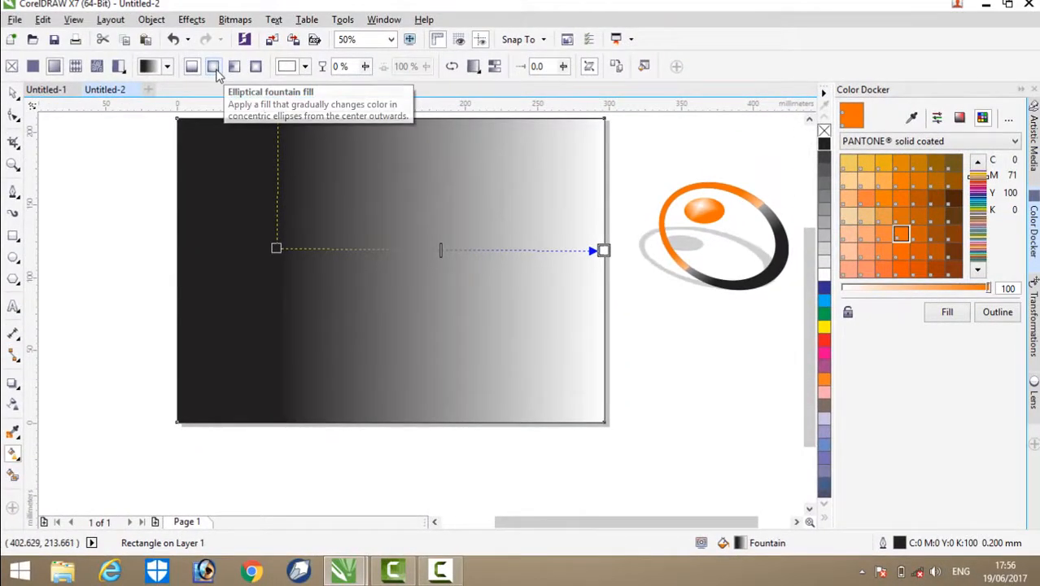
# Step: Change the rectangle's fill to an elliptical fountain fill, with white near the page centre and black ending beyond the right edge
pyautogui.click(214, 68)
pyautogui.moveTo(482, 249); pyautogui.dragTo(431, 255)
pyautogui.moveTo(553, 255); pyautogui.dragTo(636, 255)
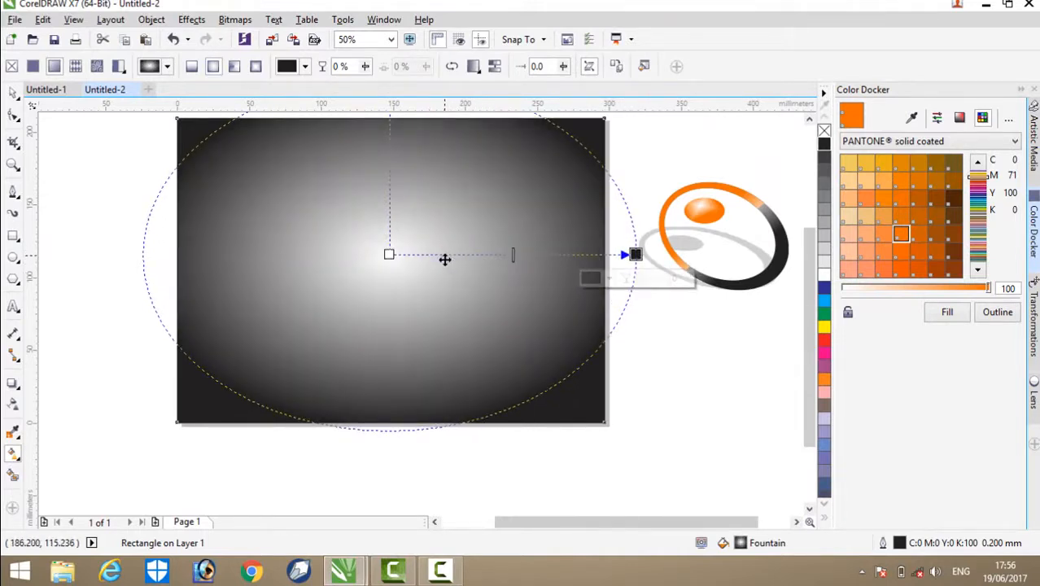
pyautogui.moveTo(444, 259); pyautogui.dragTo(441, 267)
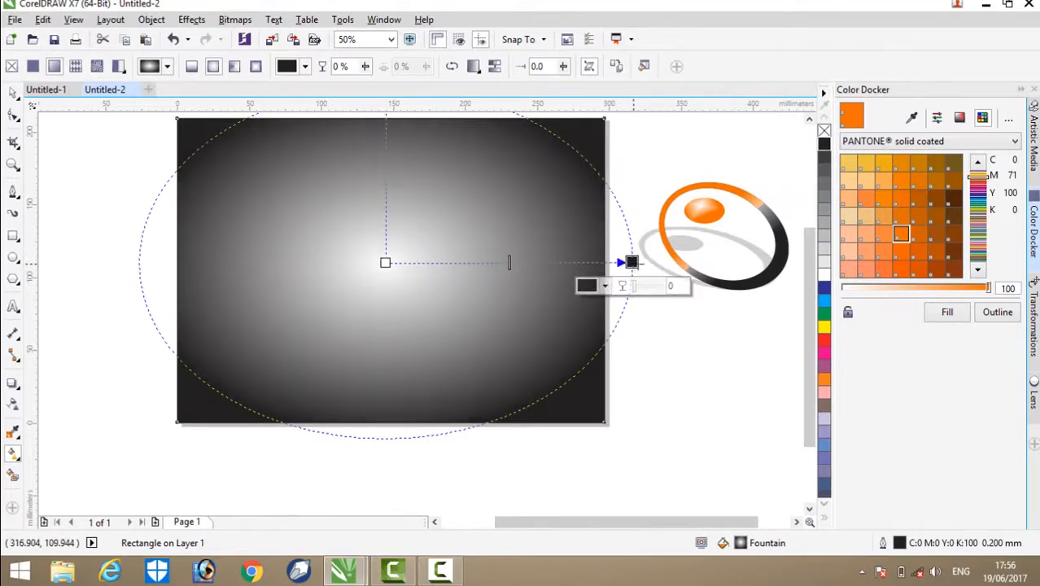
pyautogui.moveTo(633, 262); pyautogui.dragTo(657, 260)
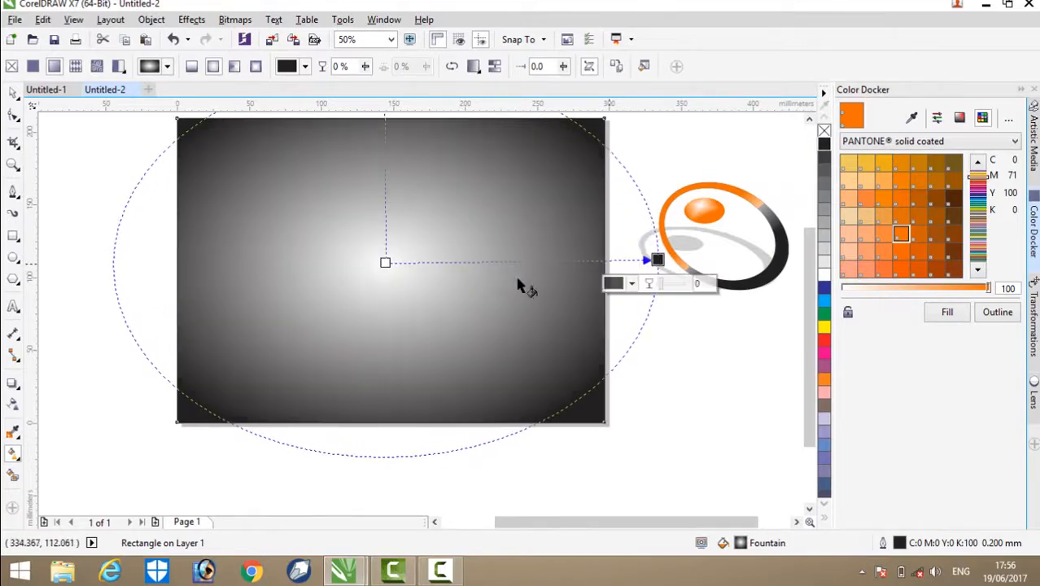
# Step: Add a light grey colour node to the elliptical fill between its centre and edge, at 66%
pyautogui.doubleClick(464, 262)
pyautogui.moveTo(464, 262)
pyautogui.mouseDown()
pyautogui.moveTo(519, 261)
pyautogui.moveTo(480, 261)
pyautogui.mouseUp()
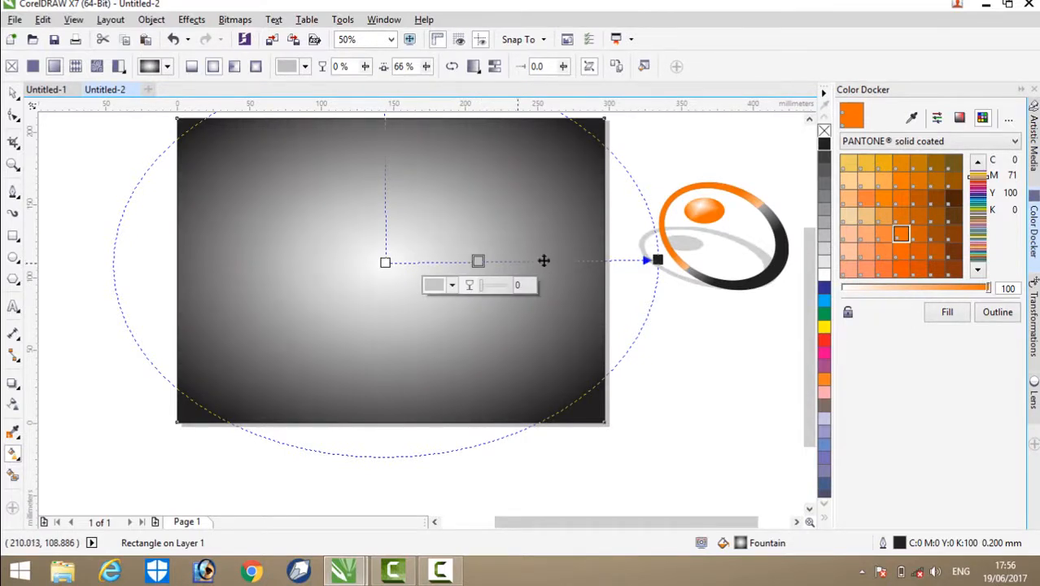
pyautogui.doubleClick(561, 260)
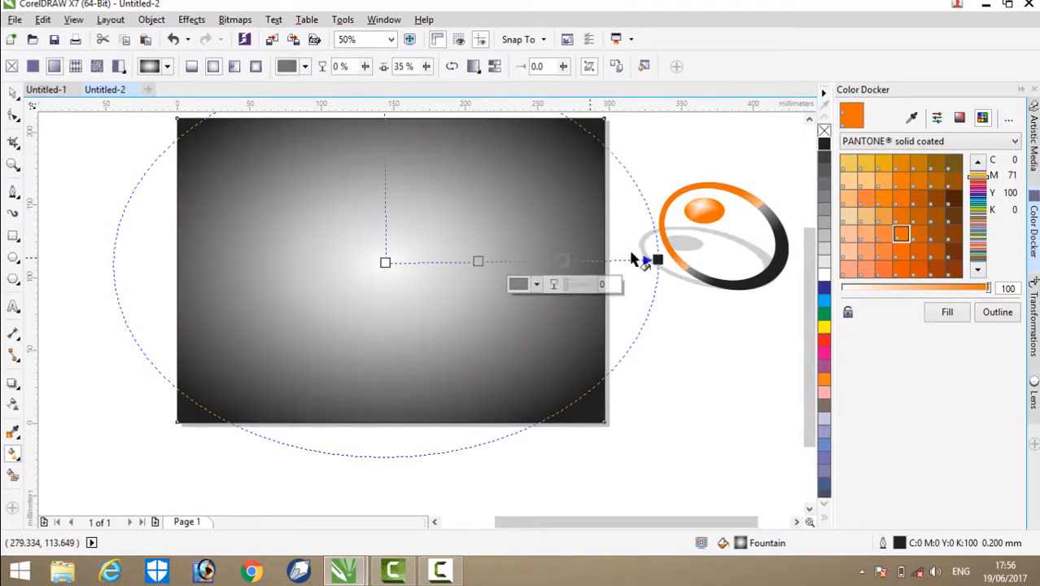
pyautogui.click(827, 200)
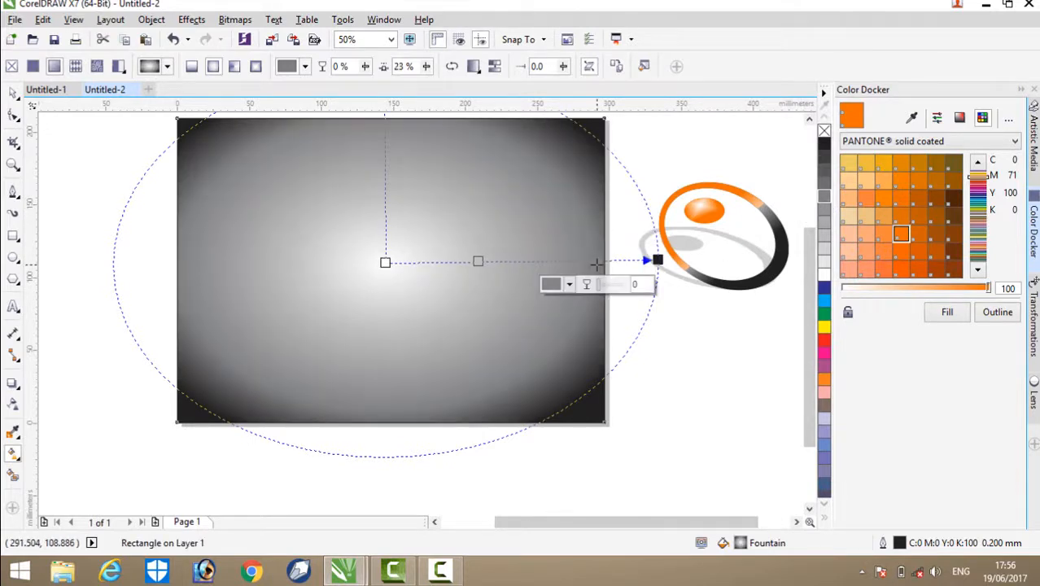
pyautogui.moveTo(596, 262); pyautogui.dragTo(567, 265)
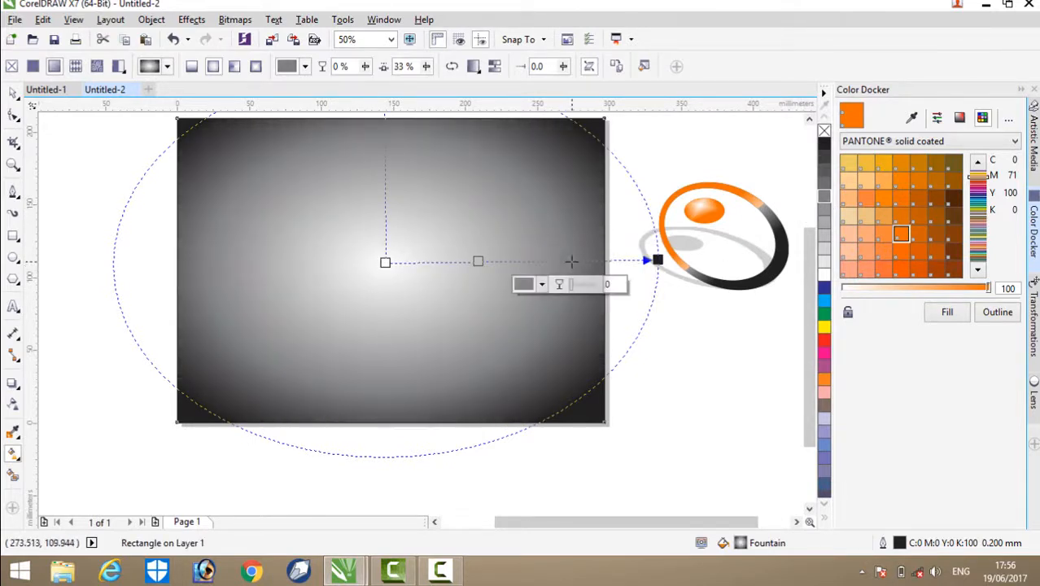
pyautogui.doubleClick(572, 261)
# Step: Shift the light grey node of the elliptical fill slightly outward and finish editing the fill
pyautogui.moveTo(480, 261); pyautogui.dragTo(488, 261)
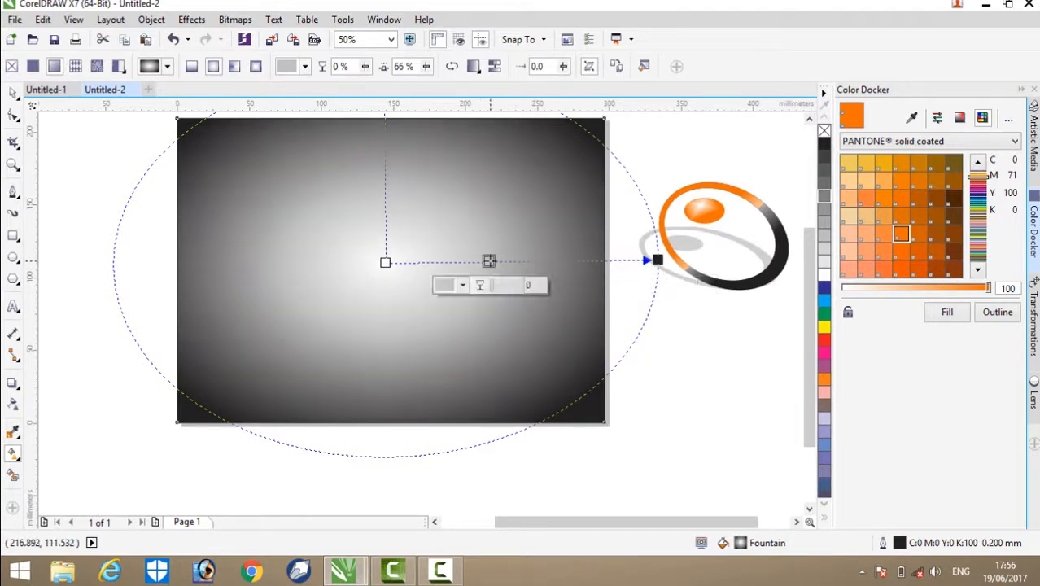
pyautogui.click(14, 95)
pyautogui.click(61, 137)
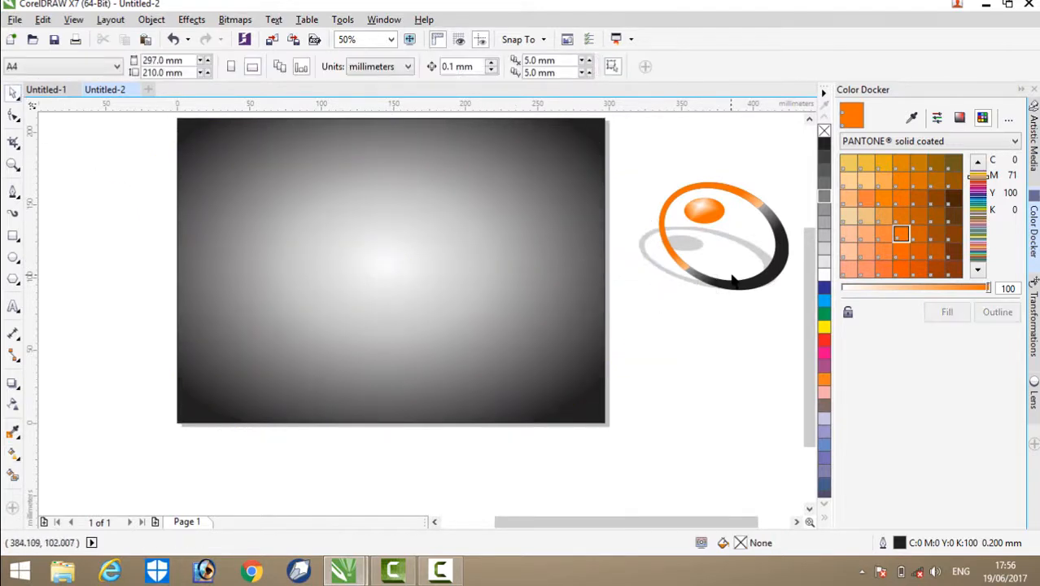
# Step: Move the ring group with its shadow onto the bright centre of the gradient background, then nudge it slightly up and left
pyautogui.moveTo(735, 292); pyautogui.dragTo(400, 334)
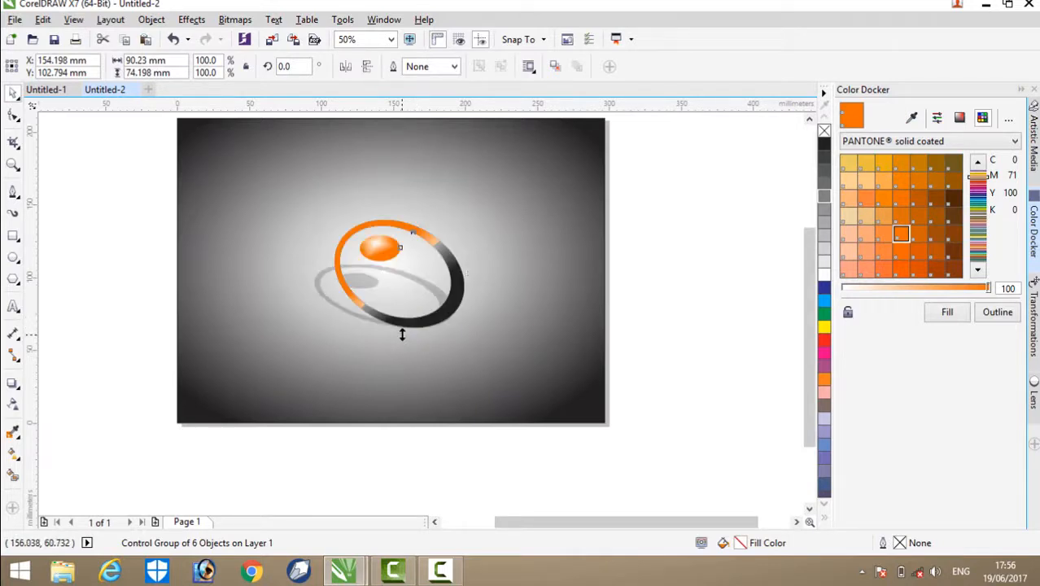
pyautogui.click(743, 323)
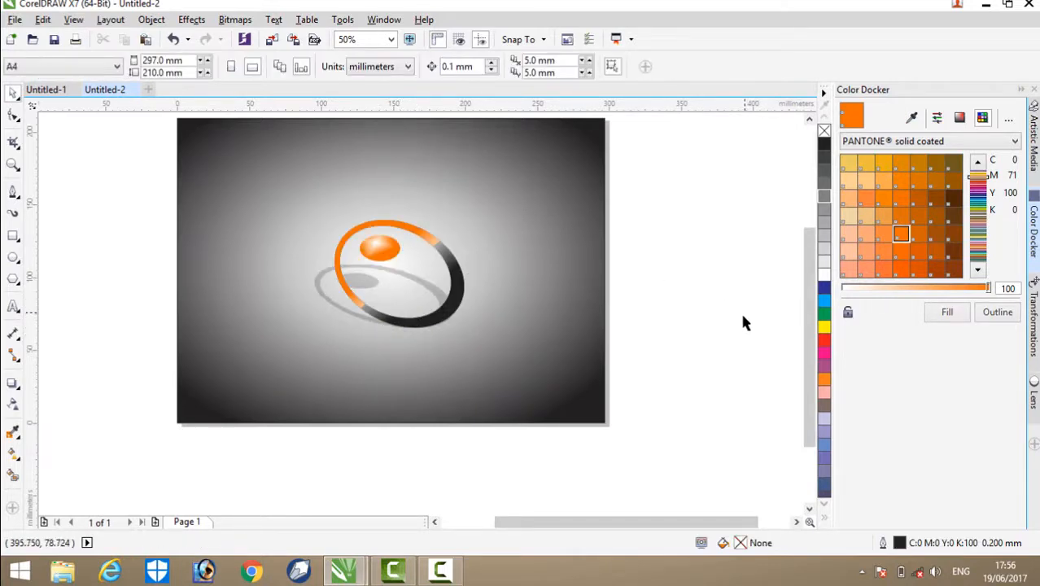
pyautogui.moveTo(466, 270); pyautogui.dragTo(448, 238)
pyautogui.click(733, 356)
pyautogui.scroll(1, 325, 170)
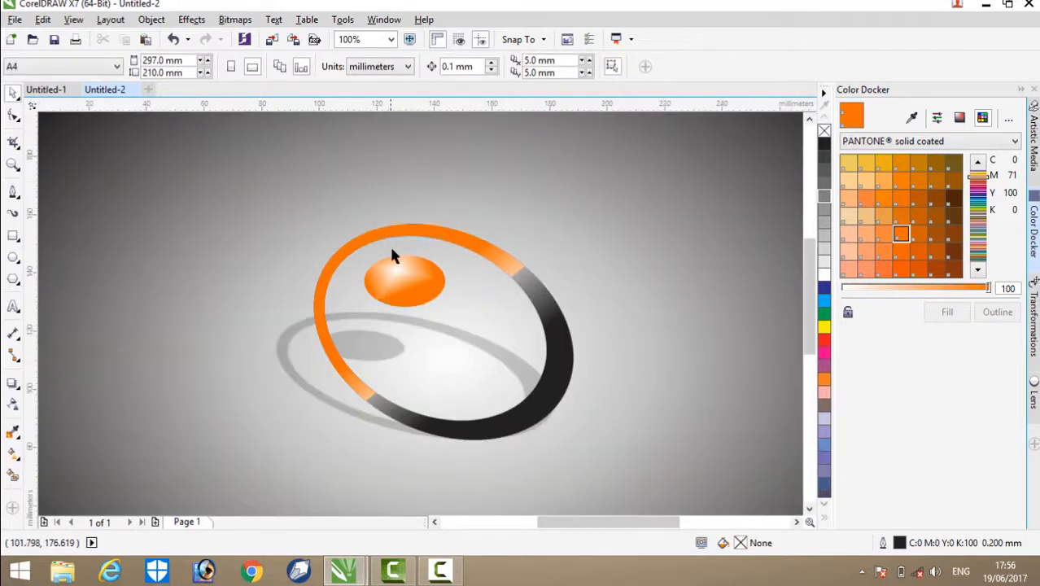
# Step: Enlarge the ring group with its shadow proportionally to about 159 × 130 mm and move it up and right over the background's bright centre
pyautogui.scroll(-1, 395, 255)
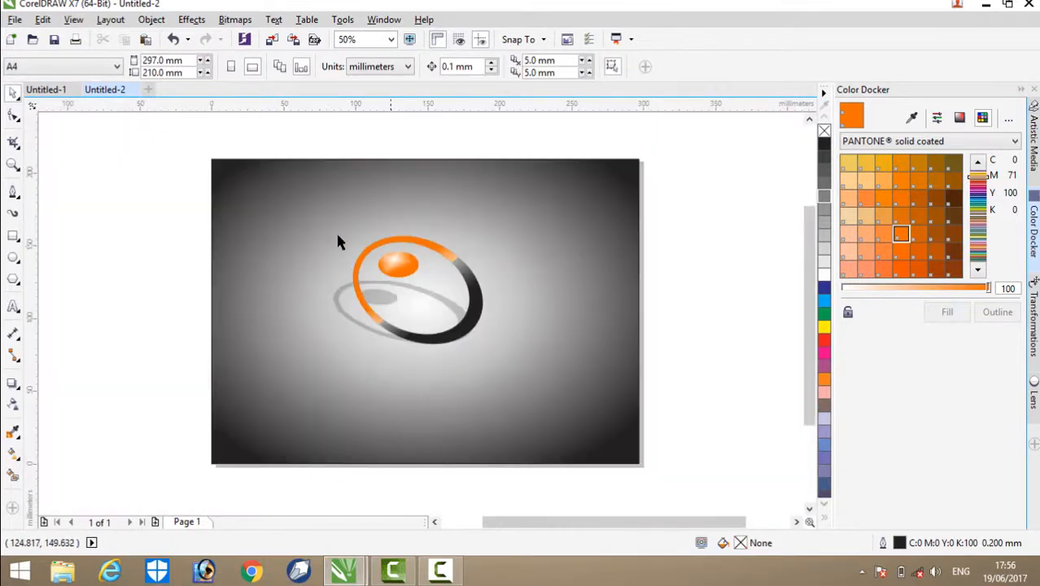
pyautogui.click(398, 246)
pyautogui.moveTo(347, 349); pyautogui.dragTo(314, 379)
pyautogui.click(144, 313)
pyautogui.click(485, 328)
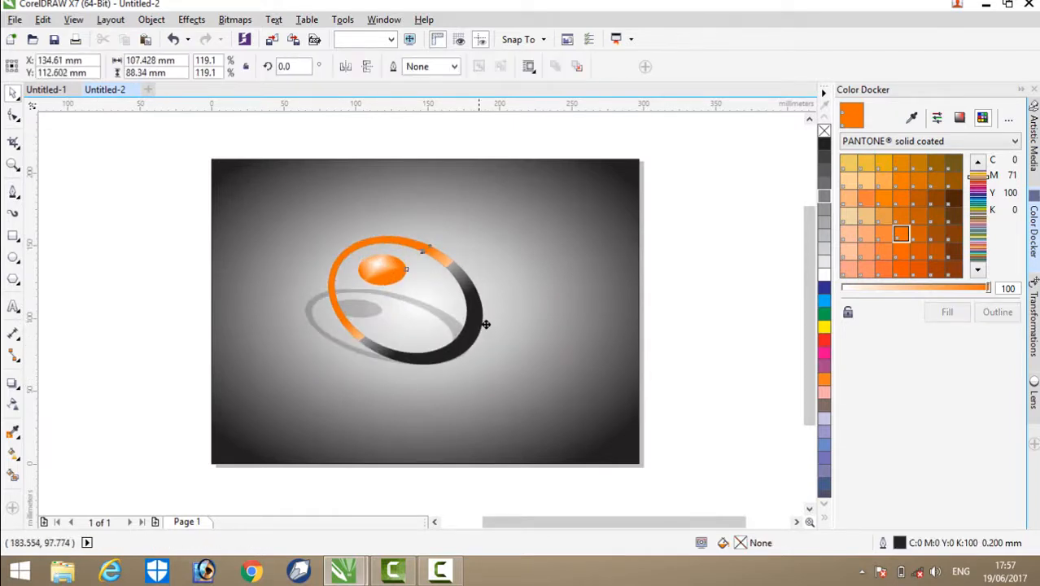
pyautogui.moveTo(401, 330); pyautogui.dragTo(416, 334)
pyautogui.moveTo(337, 371); pyautogui.dragTo(260, 432)
pyautogui.moveTo(131, 352); pyautogui.dragTo(132, 350)
pyautogui.click(146, 332)
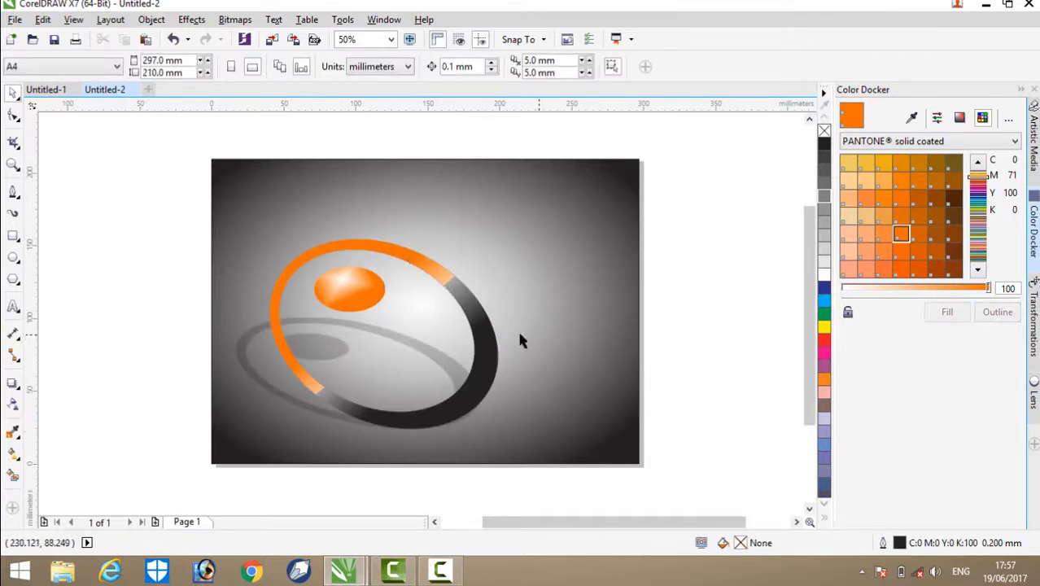
pyautogui.moveTo(490, 343); pyautogui.dragTo(547, 306)
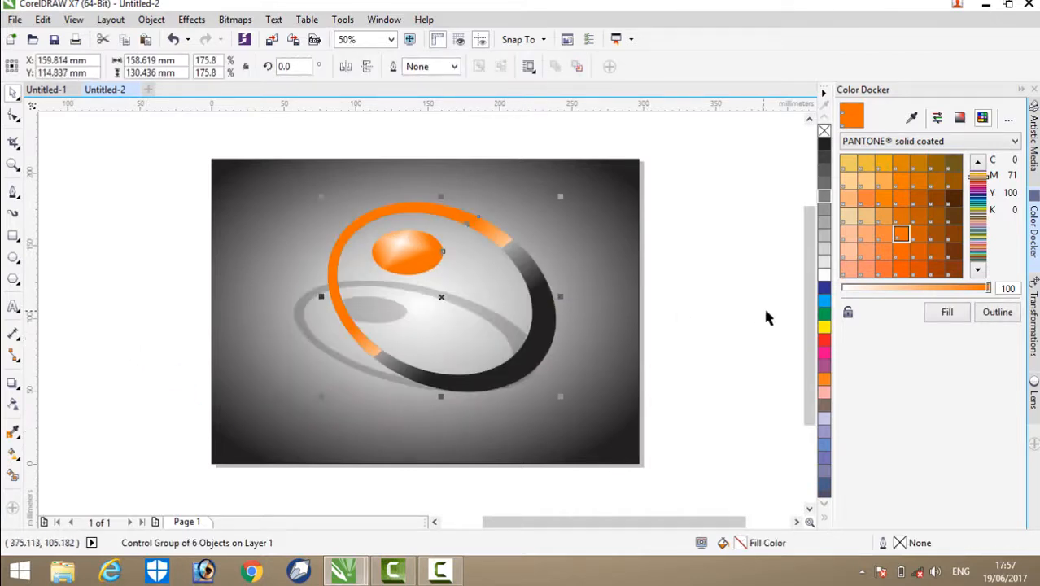
pyautogui.click(698, 243)
# Step: Enlarge the gradient background rectangle proportionally to about 340 × 240 mm and reposition it so its bright centre lies behind the ring
pyautogui.click(626, 184)
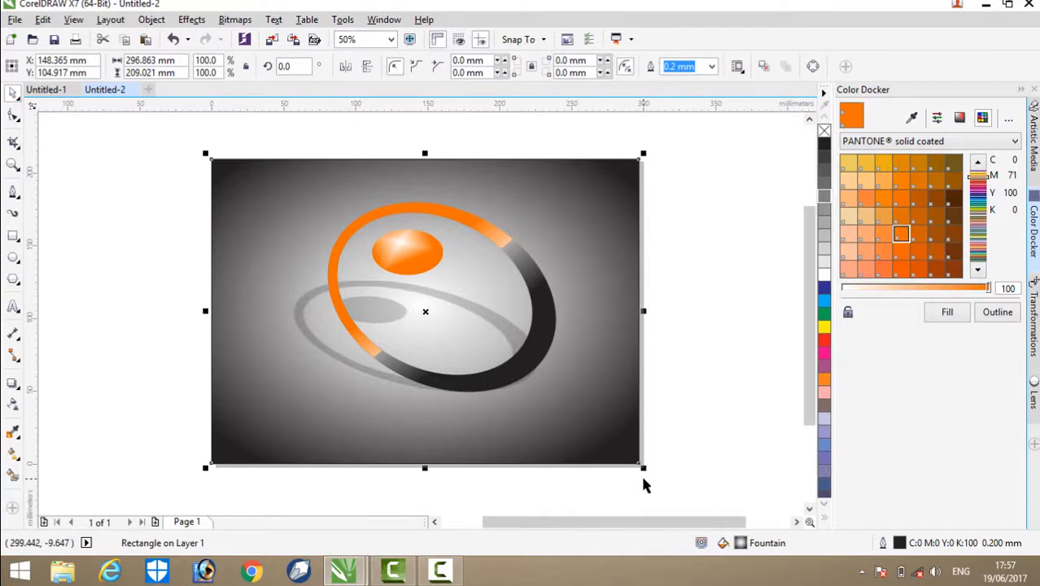
pyautogui.moveTo(643, 468); pyautogui.dragTo(705, 480)
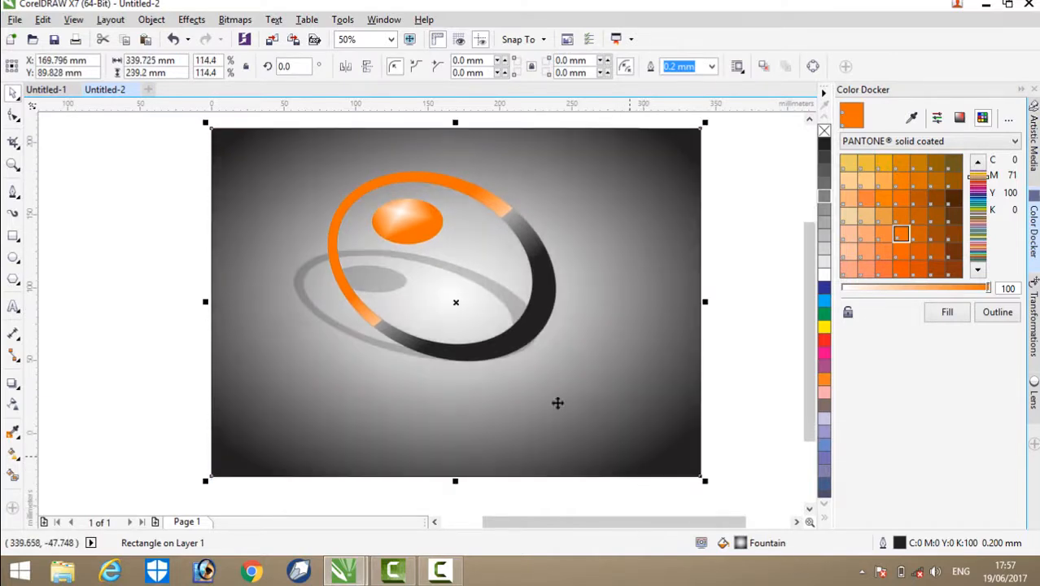
pyautogui.moveTo(207, 124); pyautogui.dragTo(102, 51)
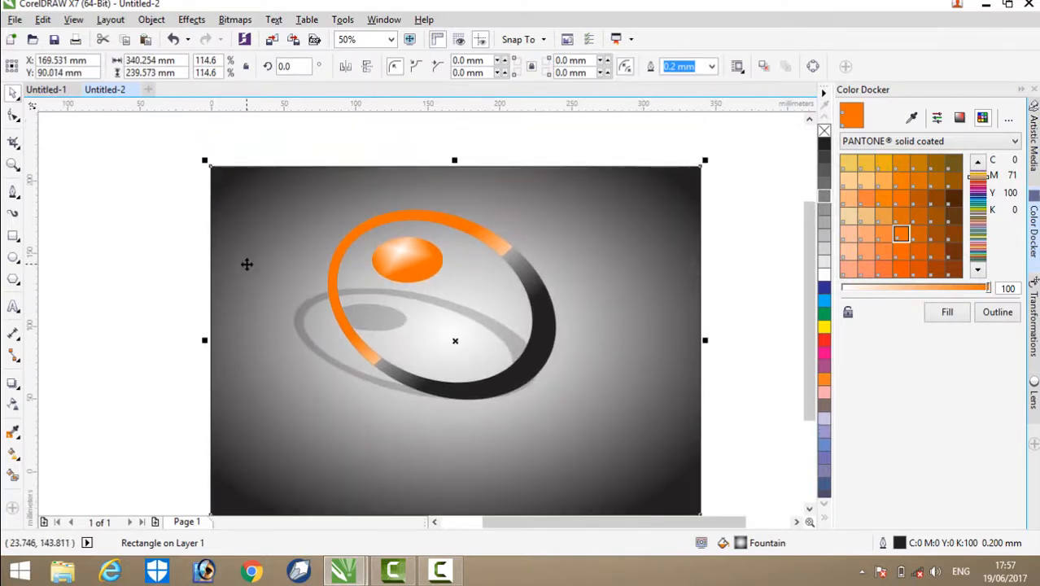
pyautogui.moveTo(253, 261); pyautogui.dragTo(238, 218)
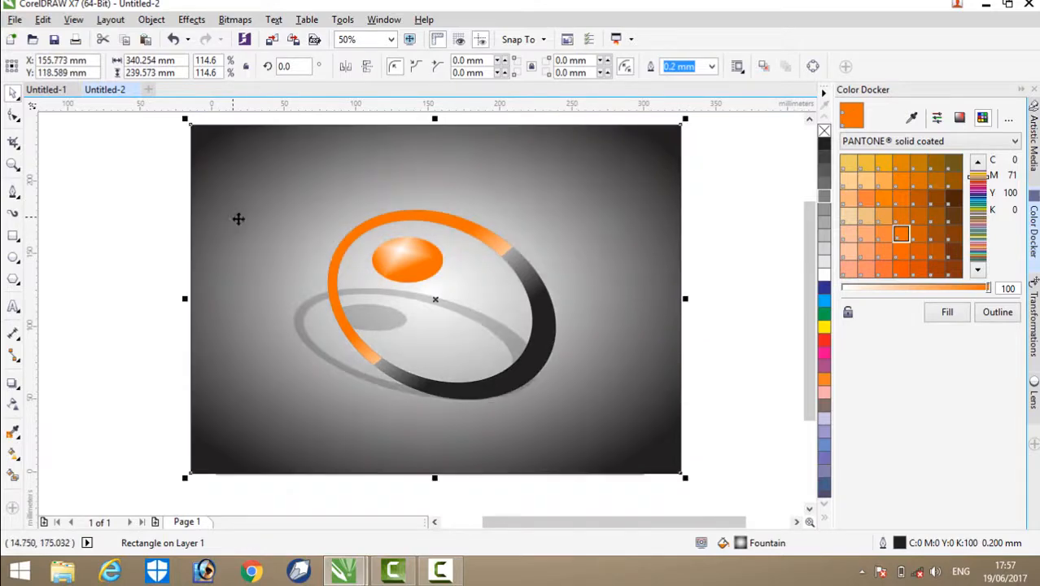
pyautogui.click(782, 339)
pyautogui.moveTo(647, 350); pyautogui.dragTo(651, 358)
pyautogui.click(769, 343)
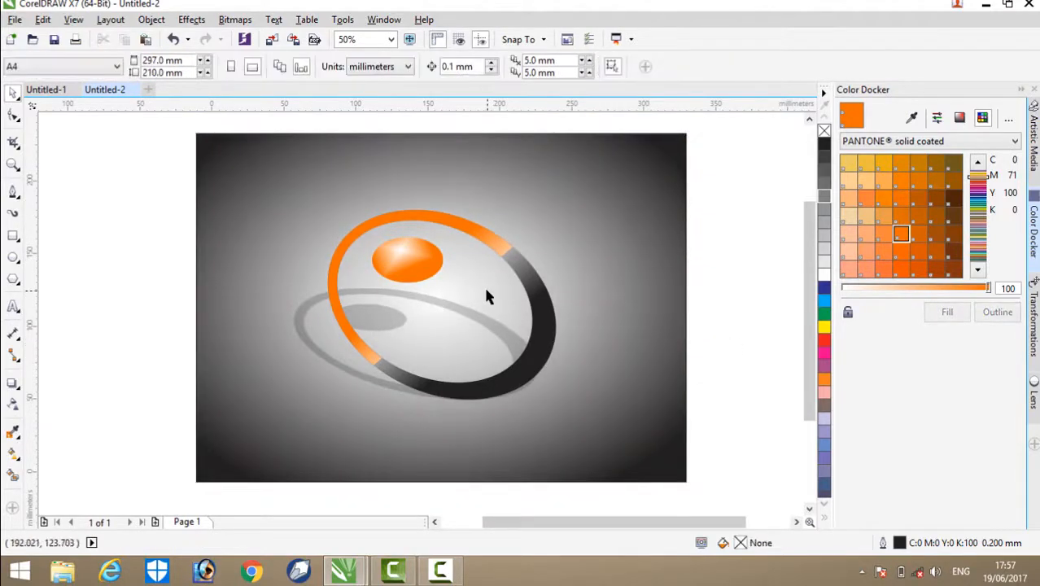
pyautogui.scroll(2, 486, 294)
pyautogui.scroll(-2, 481, 288)
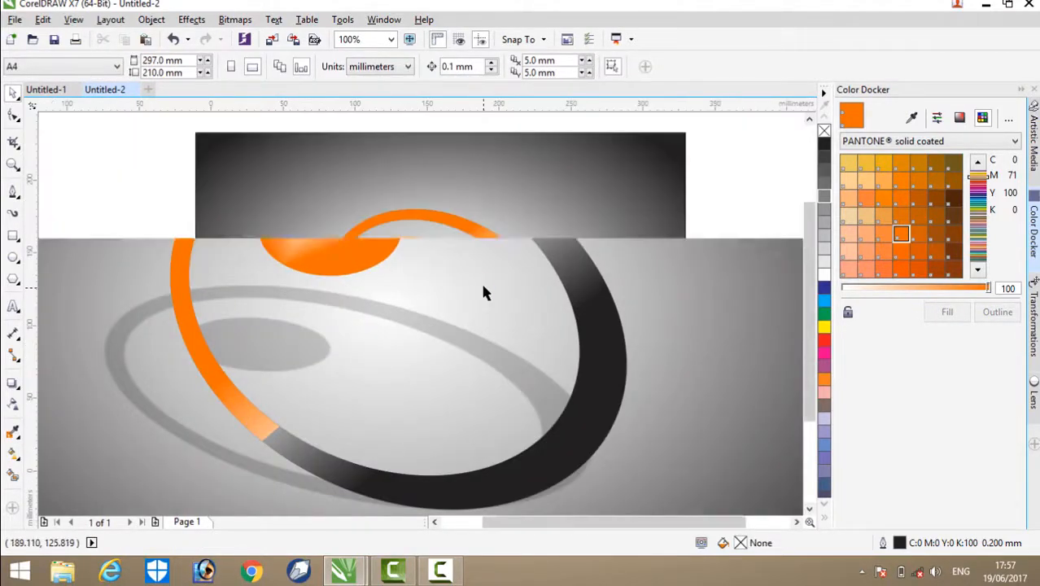
pyautogui.click(438, 574)
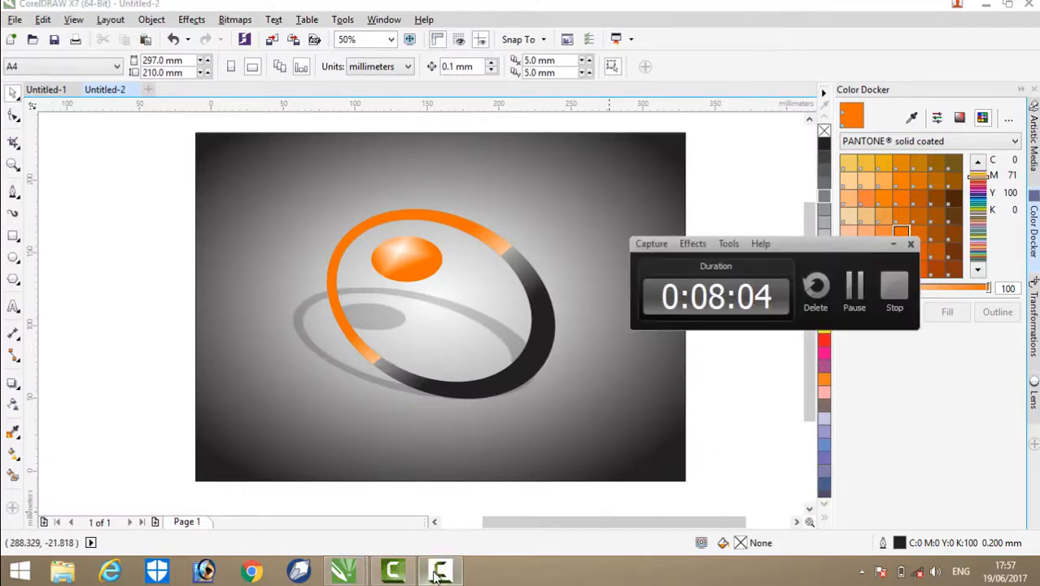
pyautogui.click(894, 289)
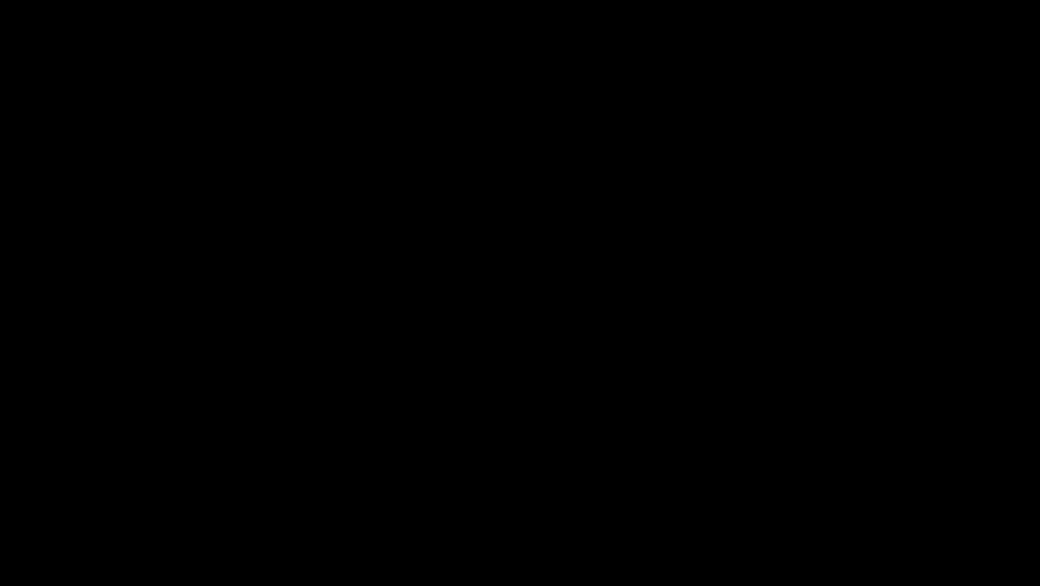